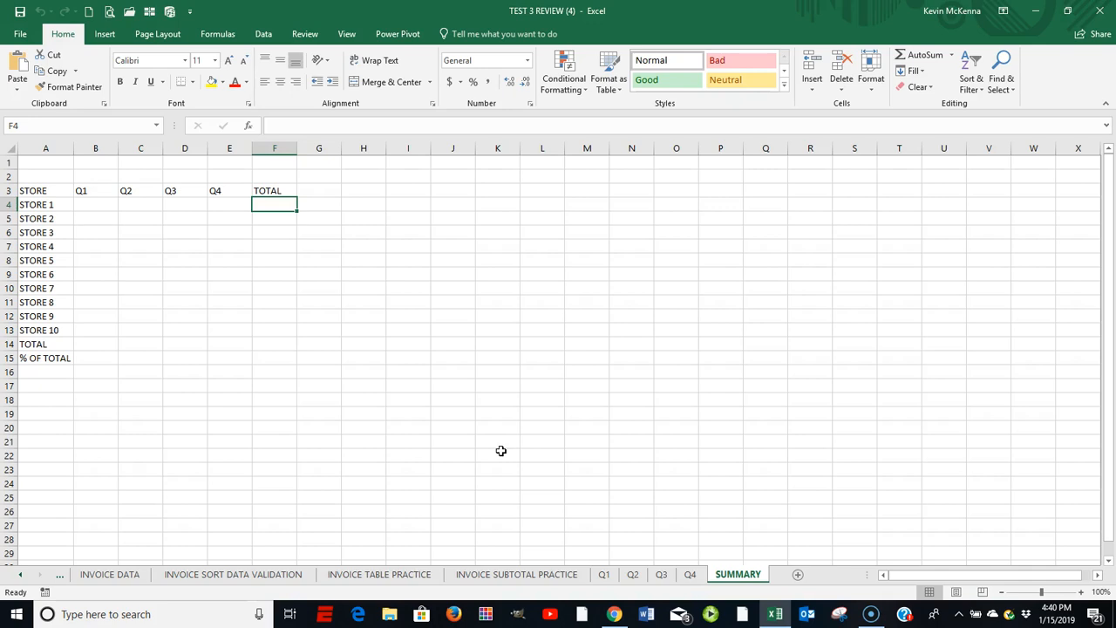
- Examine the monthly store figures on sheets Q1 through Q4 and the layout of the SUMMARY sheet
{"action": "left_click", "coordinate": [604, 575]}
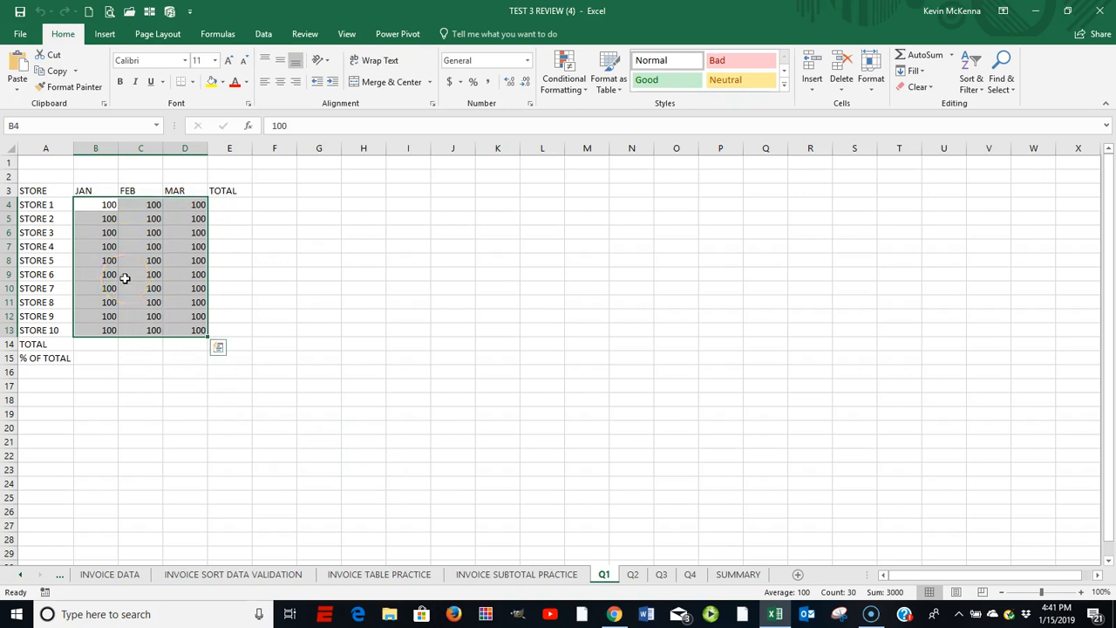
{"action": "left_click", "coordinate": [632, 576]}
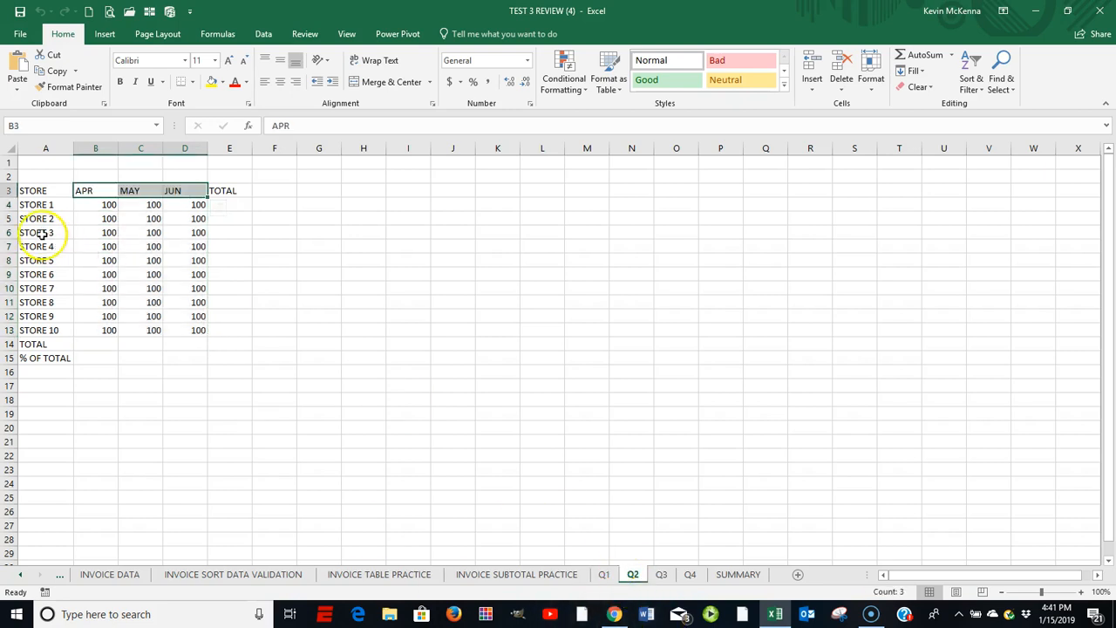
{"action": "left_click", "coordinate": [37, 206]}
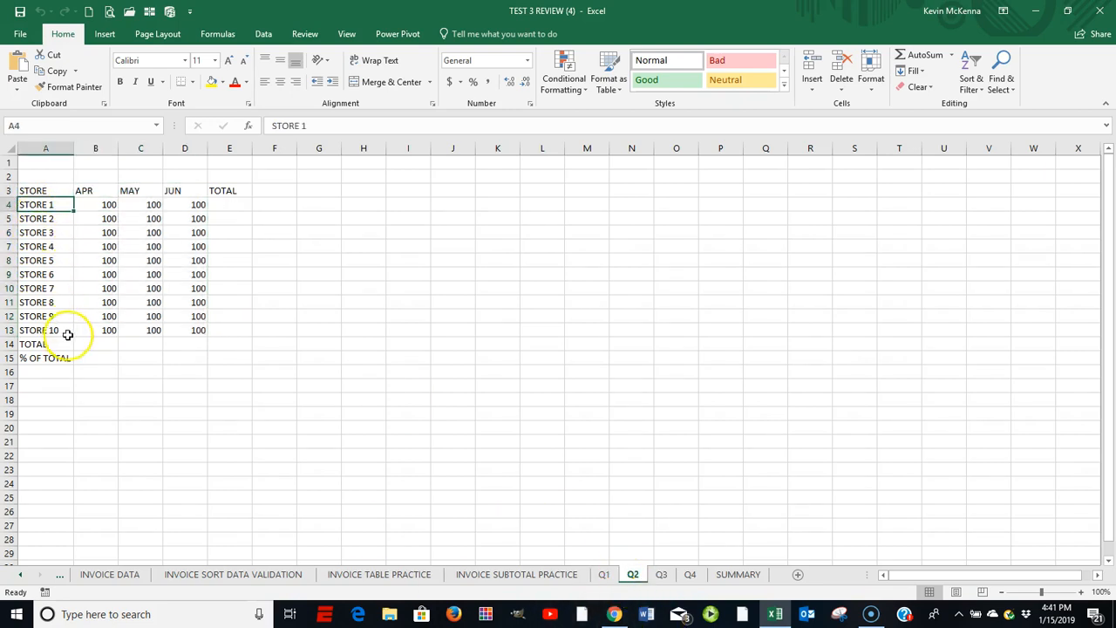
{"action": "left_click", "coordinate": [661, 576]}
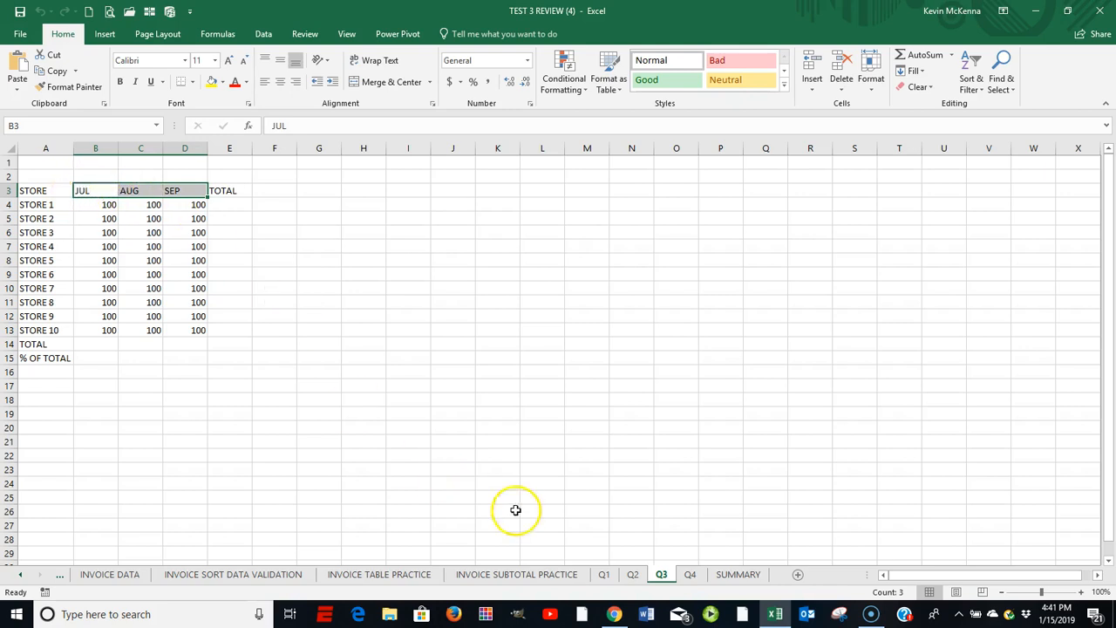
{"action": "left_click", "coordinate": [690, 575]}
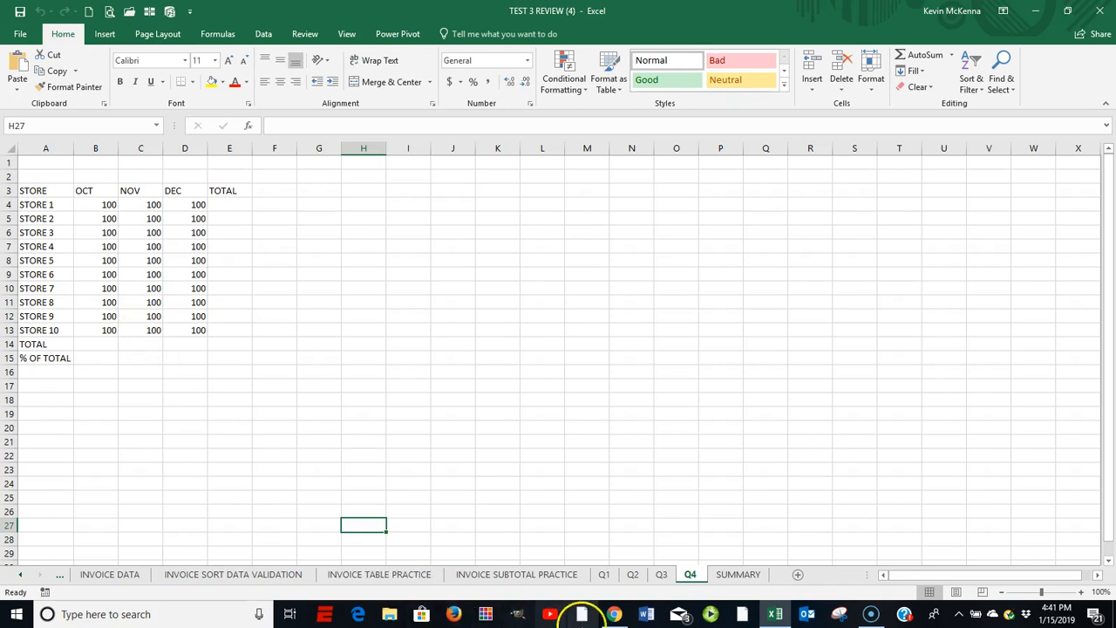
{"action": "left_click", "coordinate": [735, 576]}
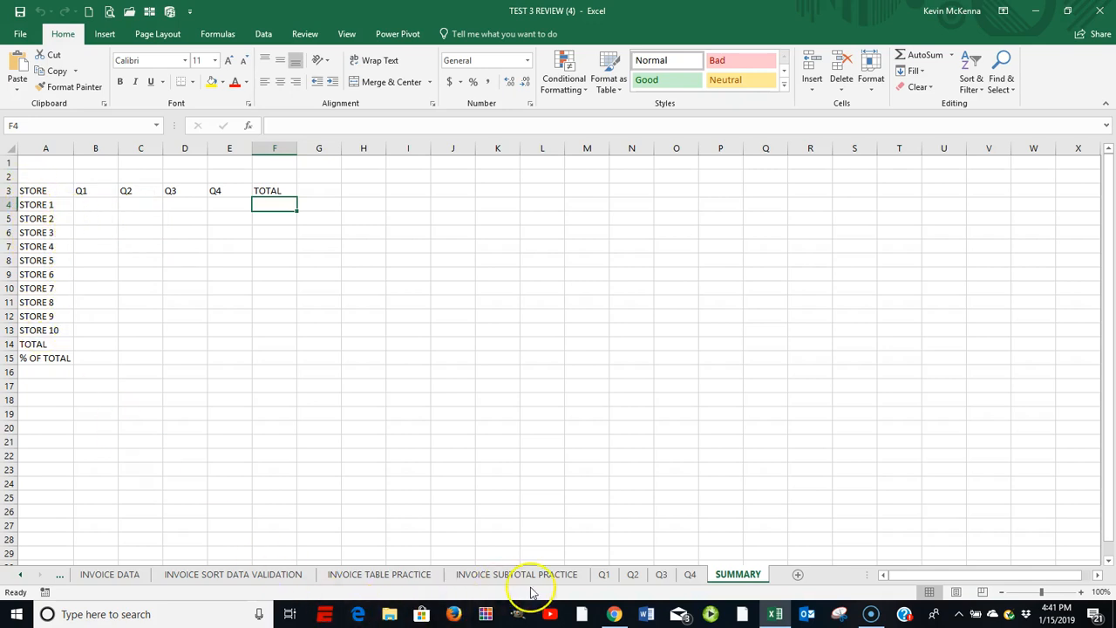
{"action": "left_click", "coordinate": [605, 575]}
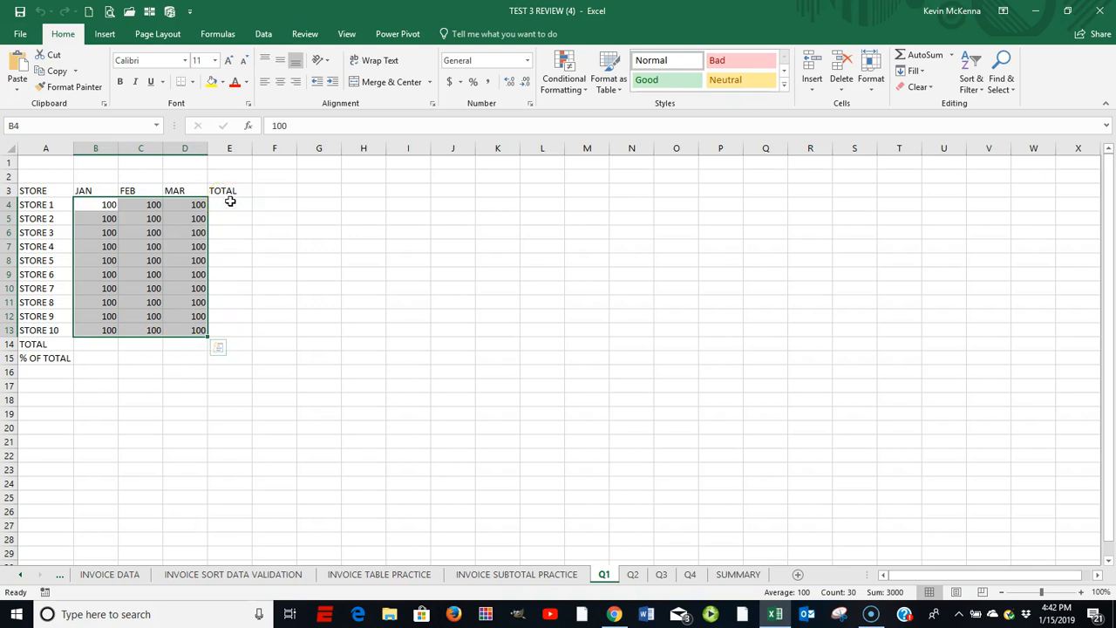
{"action": "left_click", "coordinate": [107, 204]}
{"action": "left_click_drag", "start_coordinate": [106, 203], "coordinate": [194, 215]}
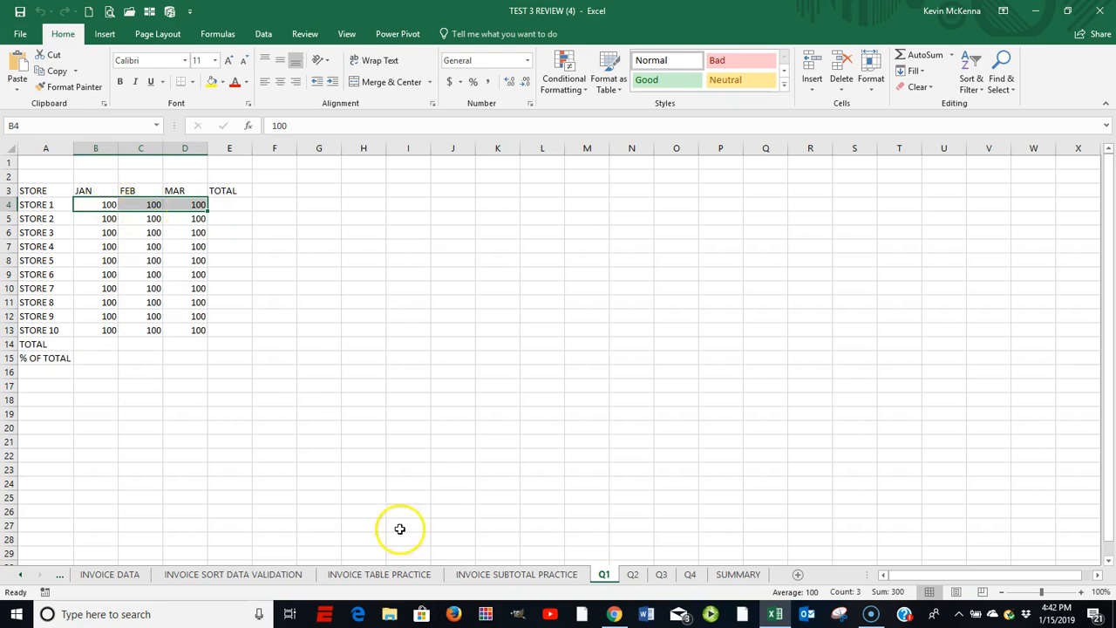
{"action": "left_click", "coordinate": [632, 574]}
{"action": "left_click", "coordinate": [661, 574]}
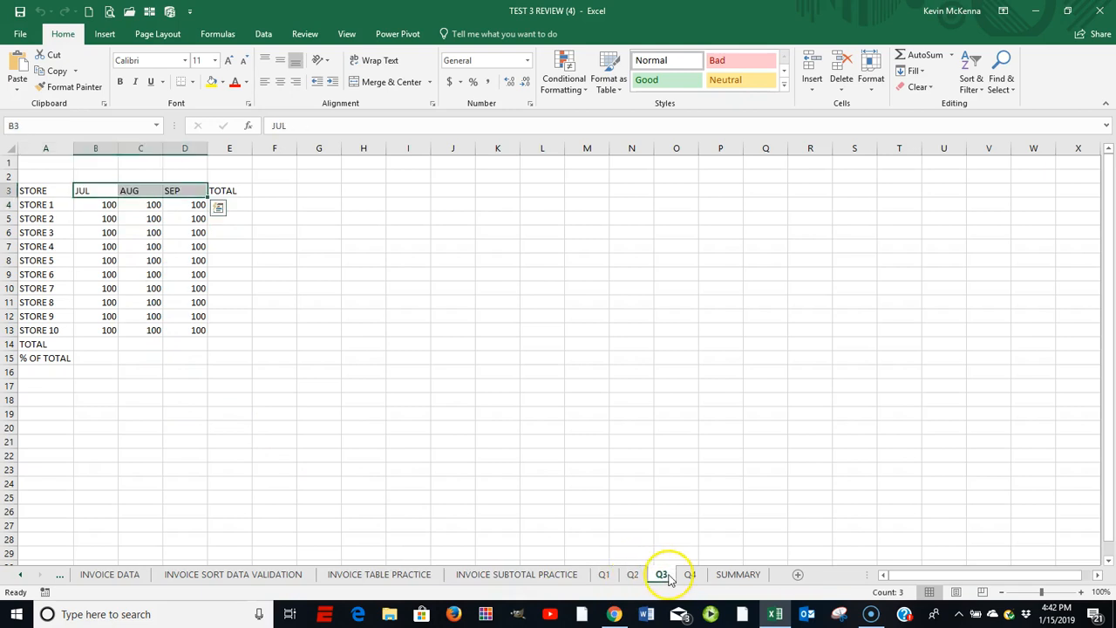
{"action": "left_click", "coordinate": [690, 576]}
{"action": "left_click", "coordinate": [738, 575]}
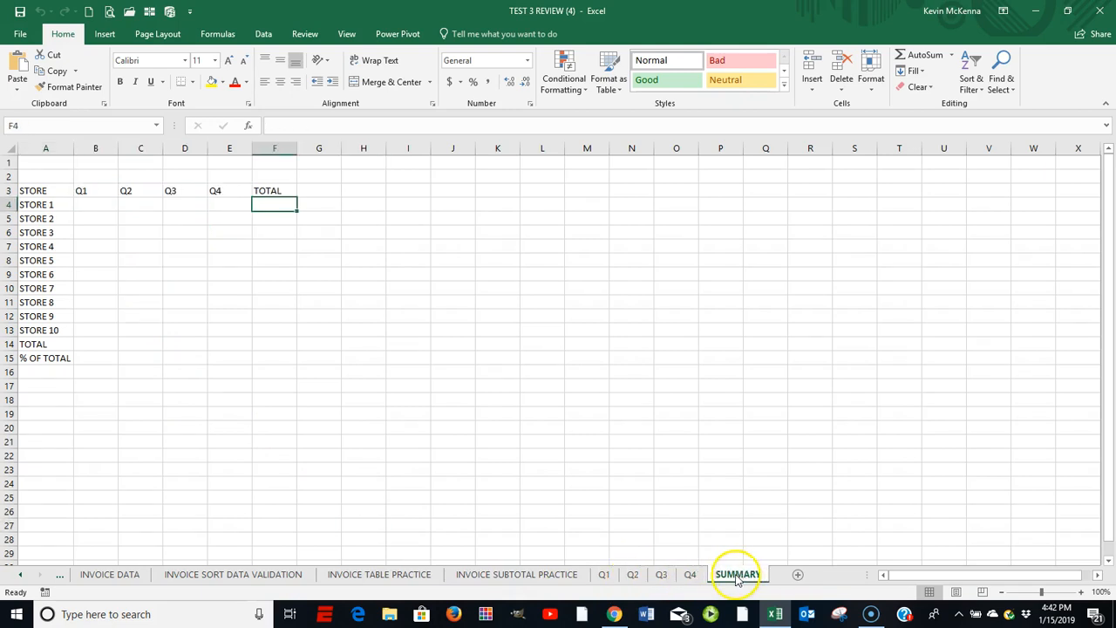
- Group sheets Q1 through Q4 and total the first month's column, B4:B13, in B14 with AutoSum
{"action": "left_click", "coordinate": [604, 575]}
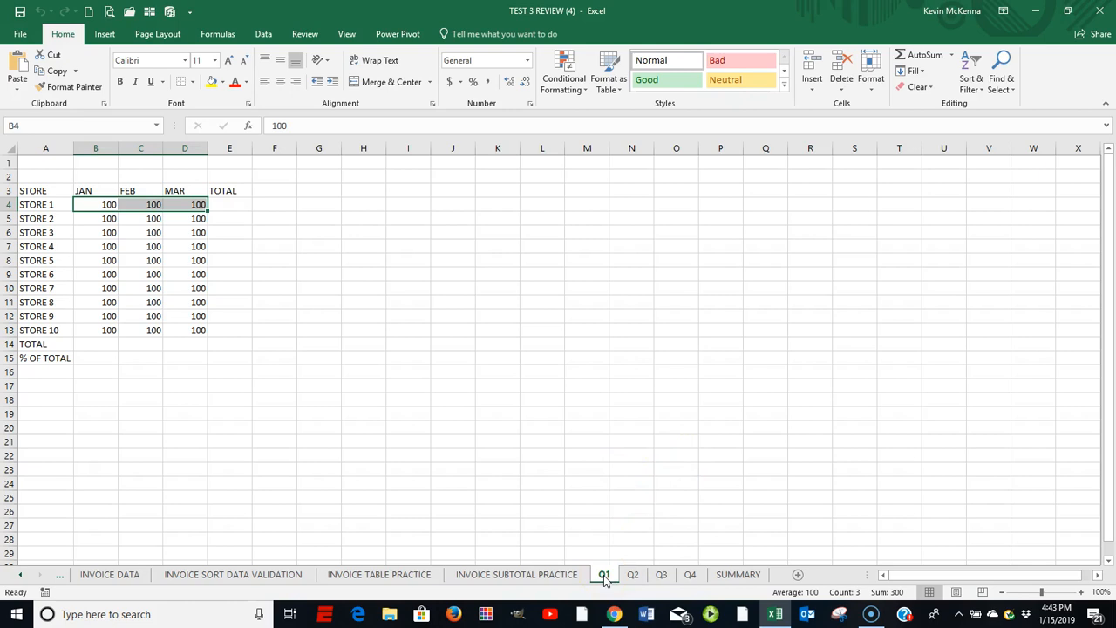
{"action": "left_click", "coordinate": [690, 575], "text": "shift"}
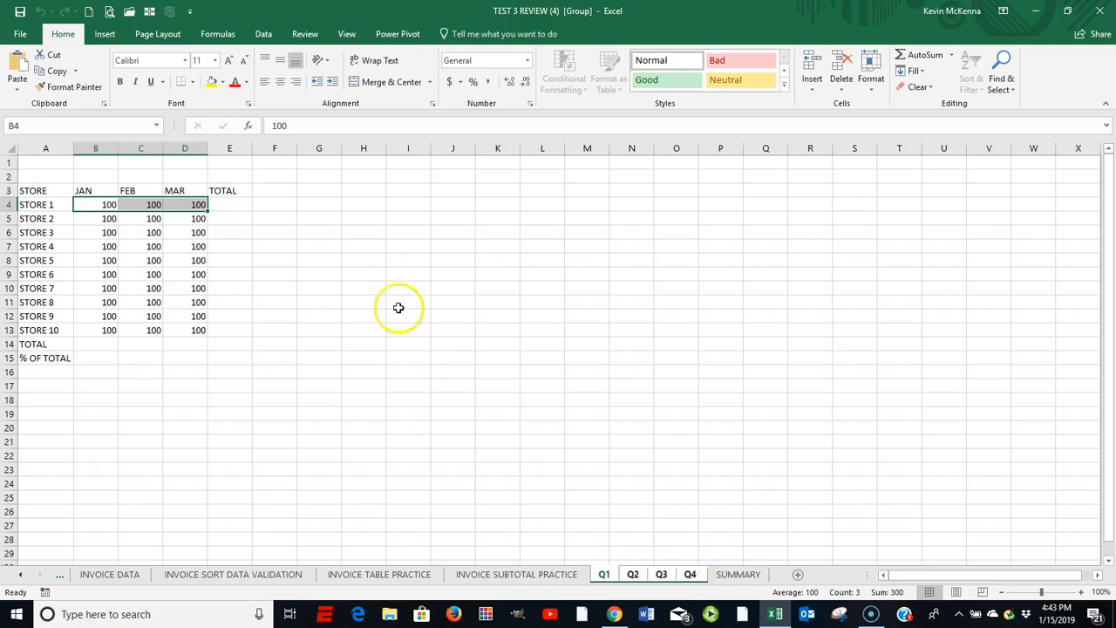
{"action": "left_click", "coordinate": [95, 204]}
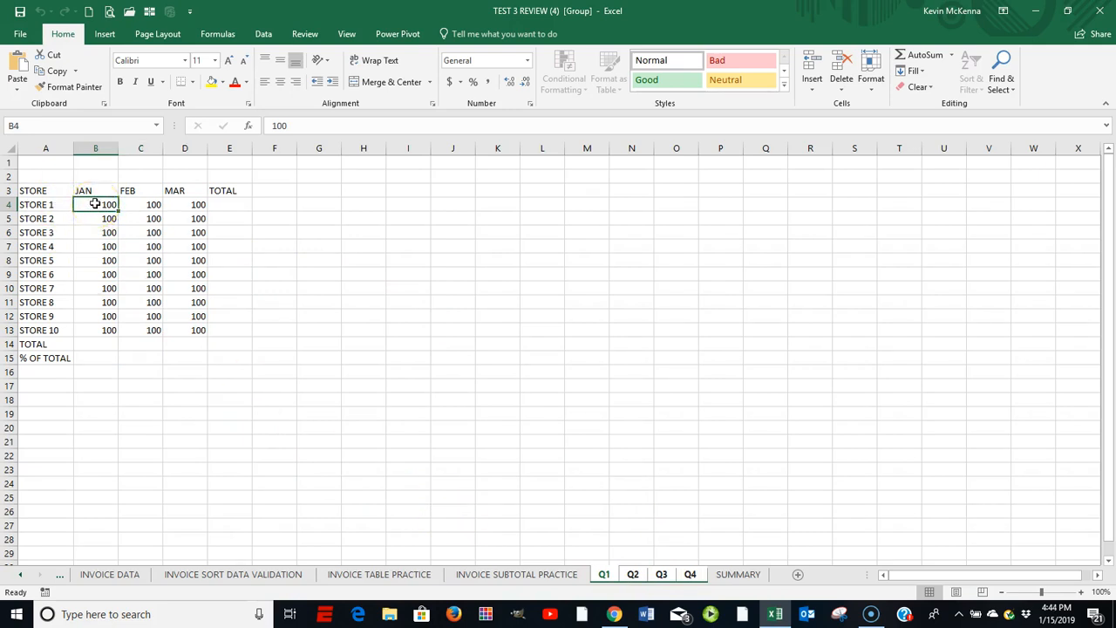
{"action": "left_click_drag", "start_coordinate": [95, 210], "coordinate": [103, 289]}
{"action": "left_click_drag", "start_coordinate": [103, 305], "coordinate": [101, 330]}
{"action": "left_click", "coordinate": [912, 60]}
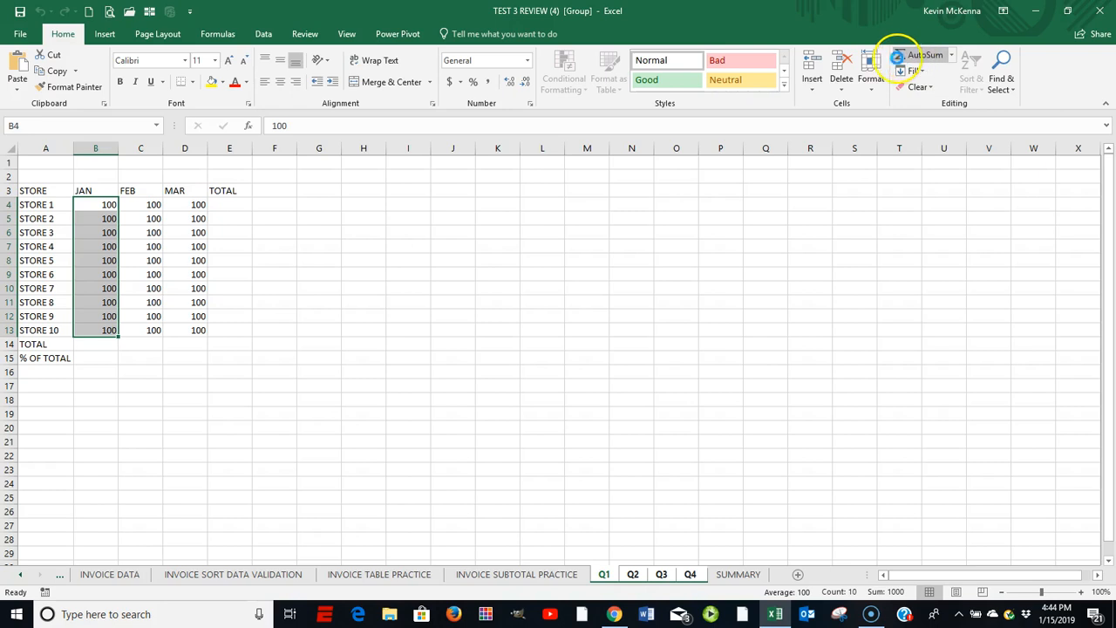
{"action": "left_click", "coordinate": [103, 345]}
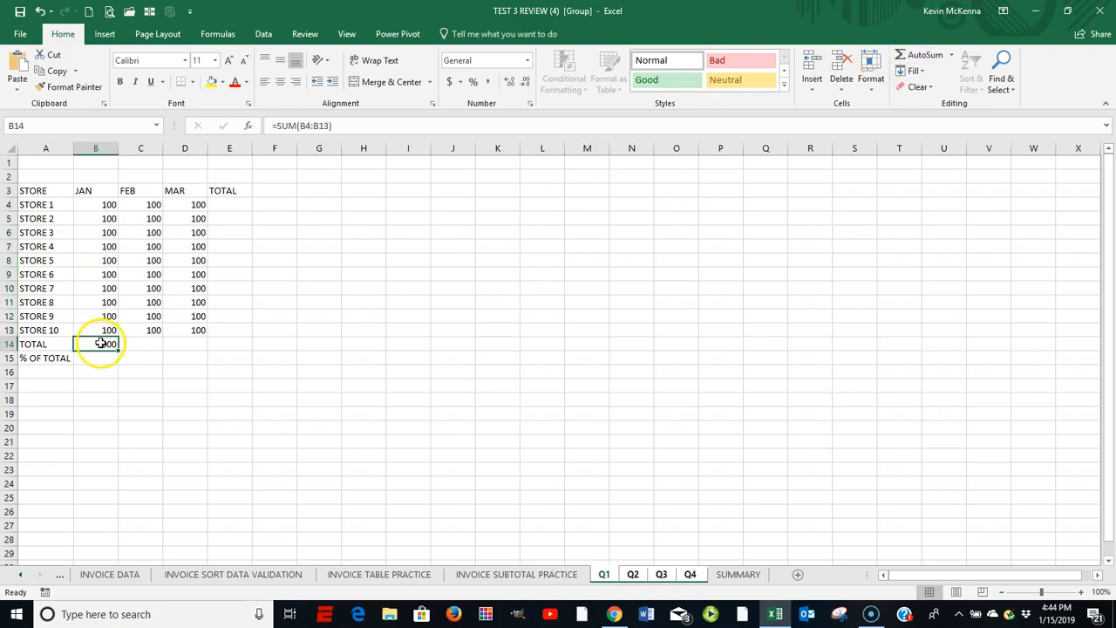
- Check the SUM formula in B14 and fill it across the TOTAL row through E14
{"action": "double_click", "coordinate": [101, 343]}
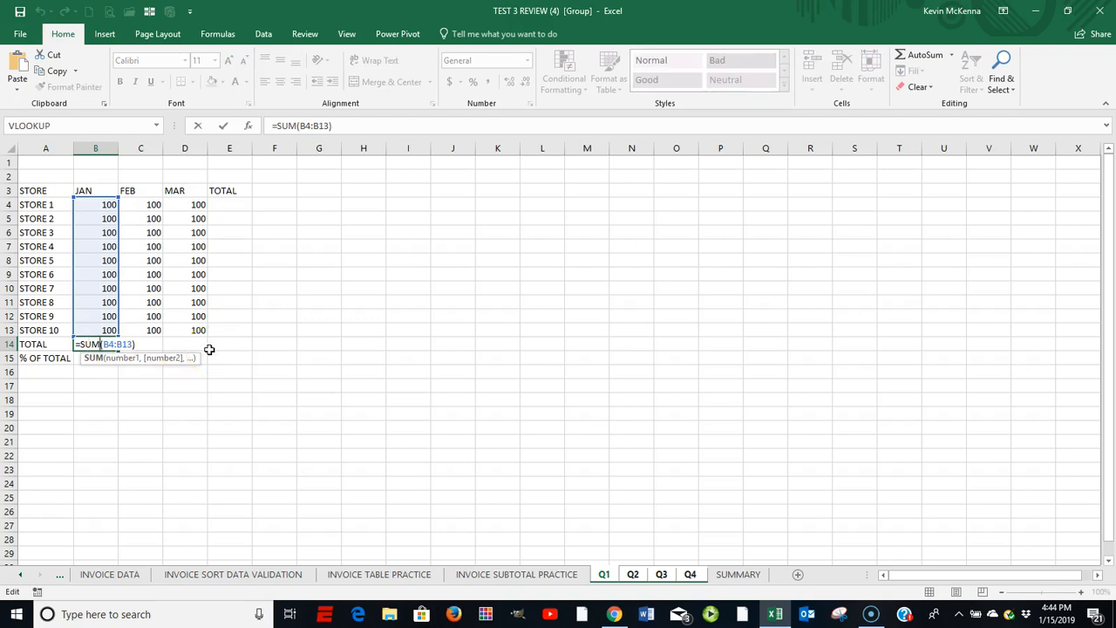
{"action": "key", "text": "Escape"}
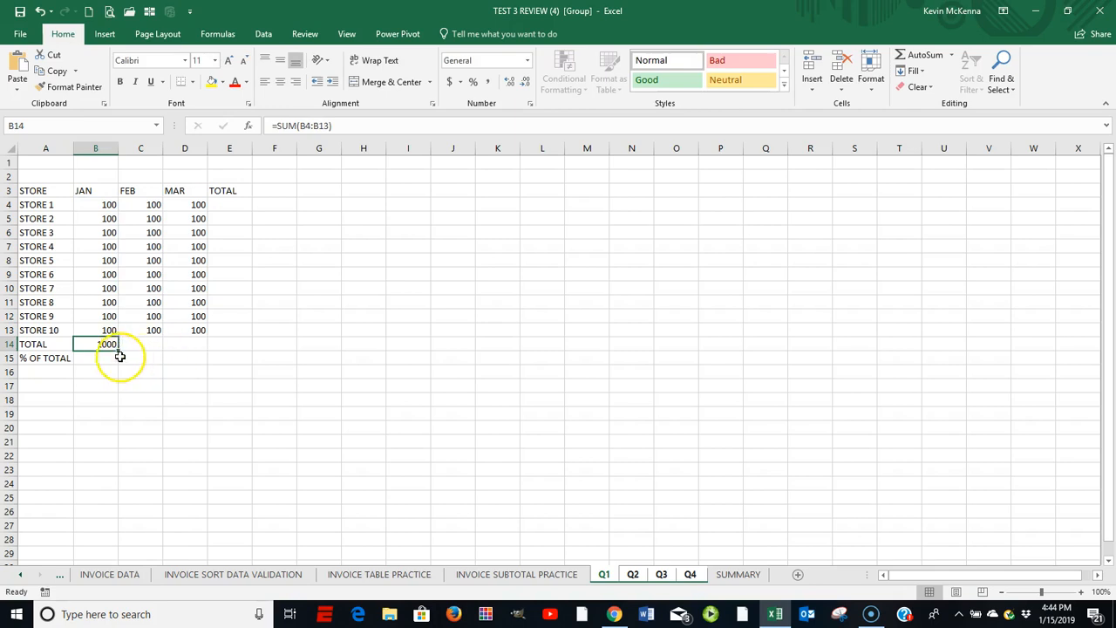
{"action": "left_click_drag", "start_coordinate": [119, 352], "coordinate": [232, 348]}
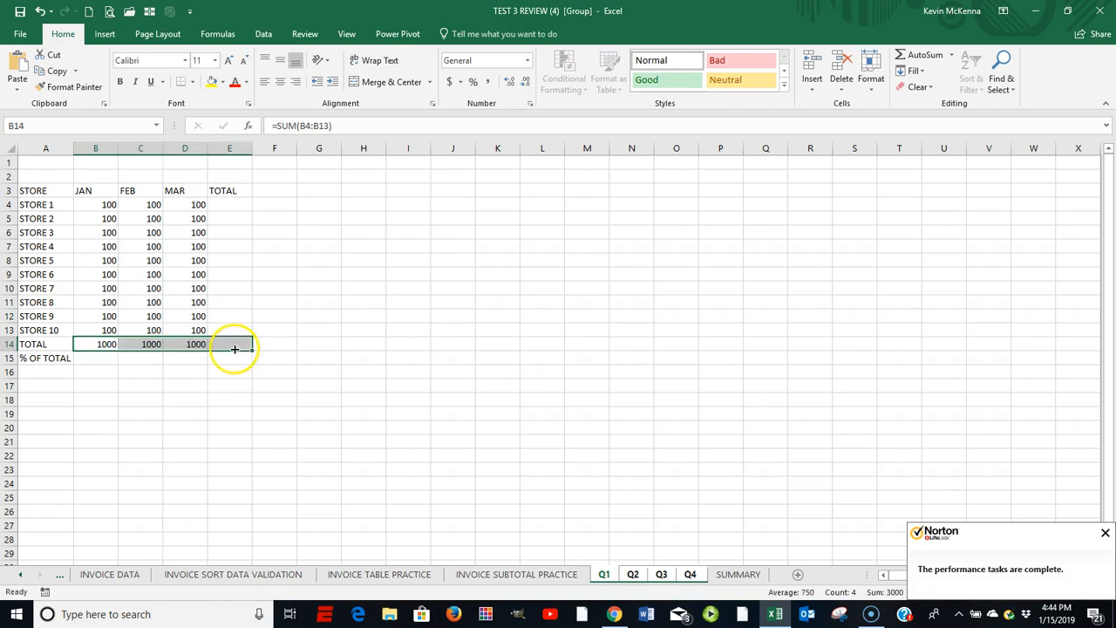
- Total STORE 1's three months in E4 with AutoSum and fill the formula down through E13
{"action": "left_click", "coordinate": [222, 204]}
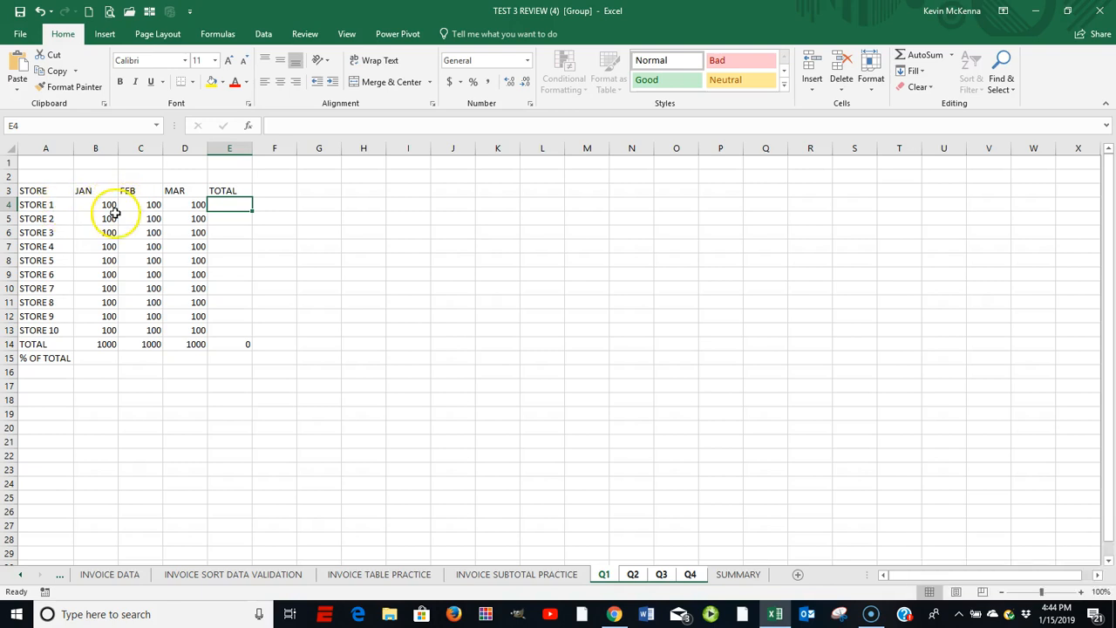
{"action": "left_click_drag", "start_coordinate": [99, 204], "coordinate": [192, 208]}
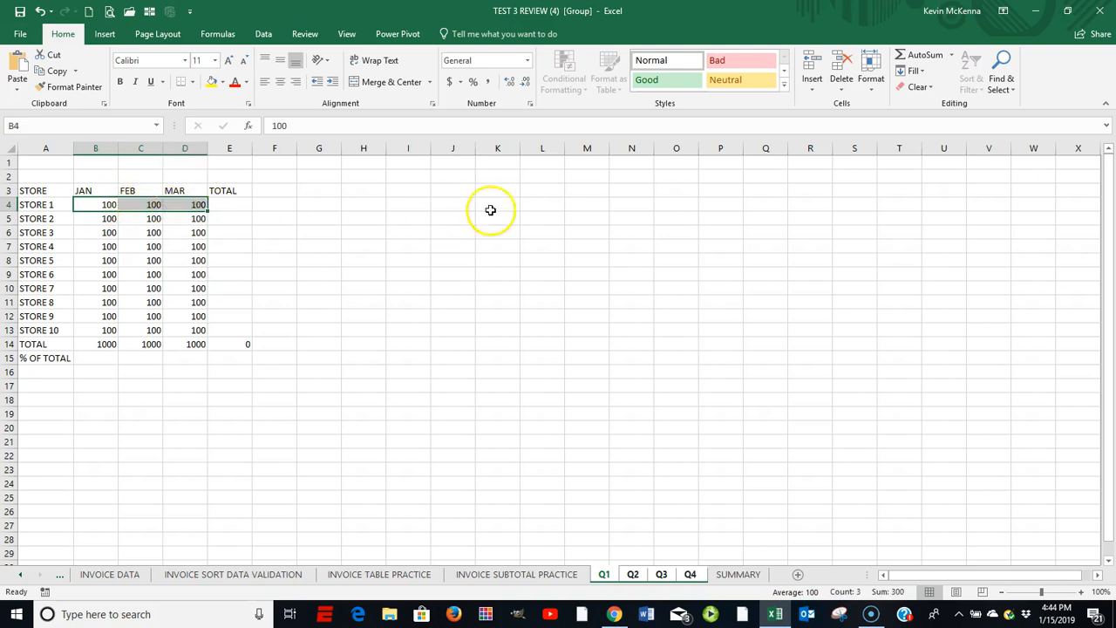
{"action": "left_click", "coordinate": [919, 54]}
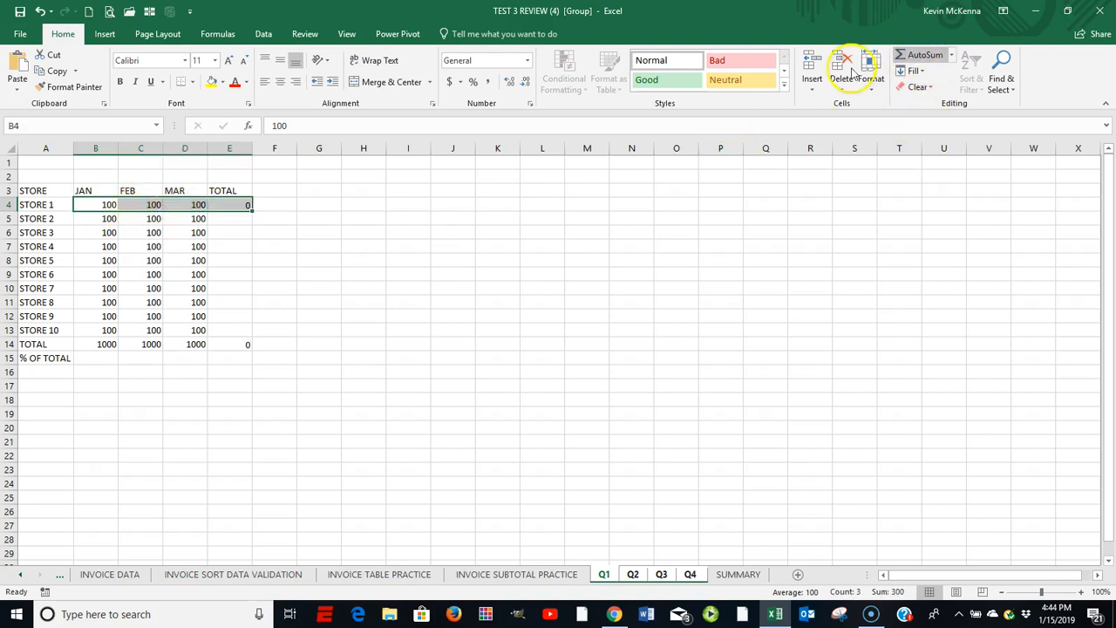
{"action": "double_click", "coordinate": [235, 204]}
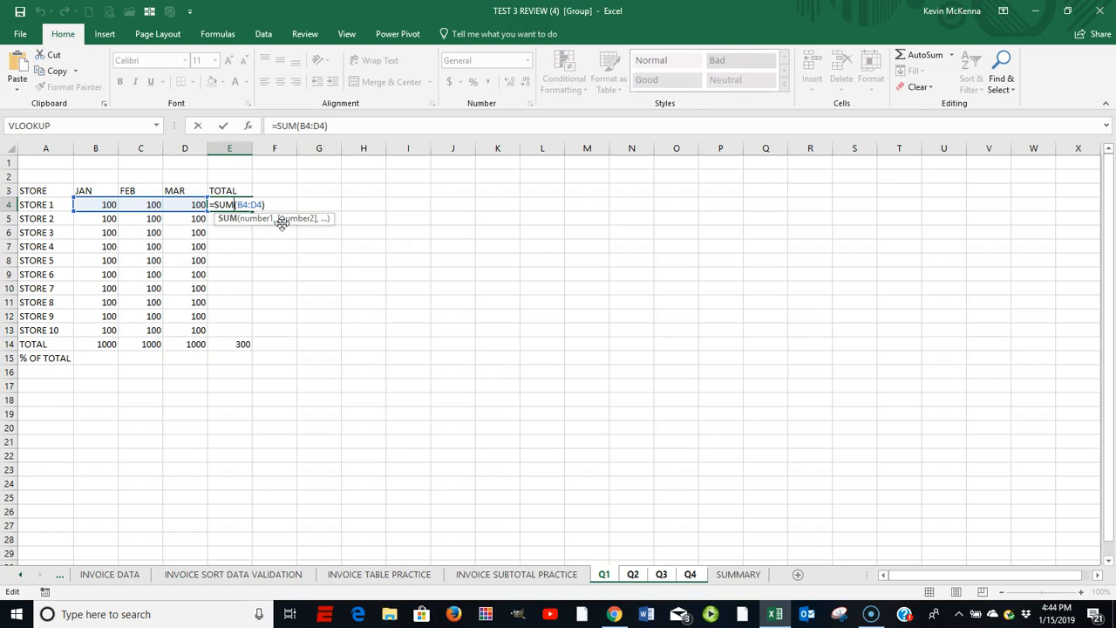
{"action": "left_click", "coordinate": [250, 223]}
{"action": "key", "text": "Escape"}
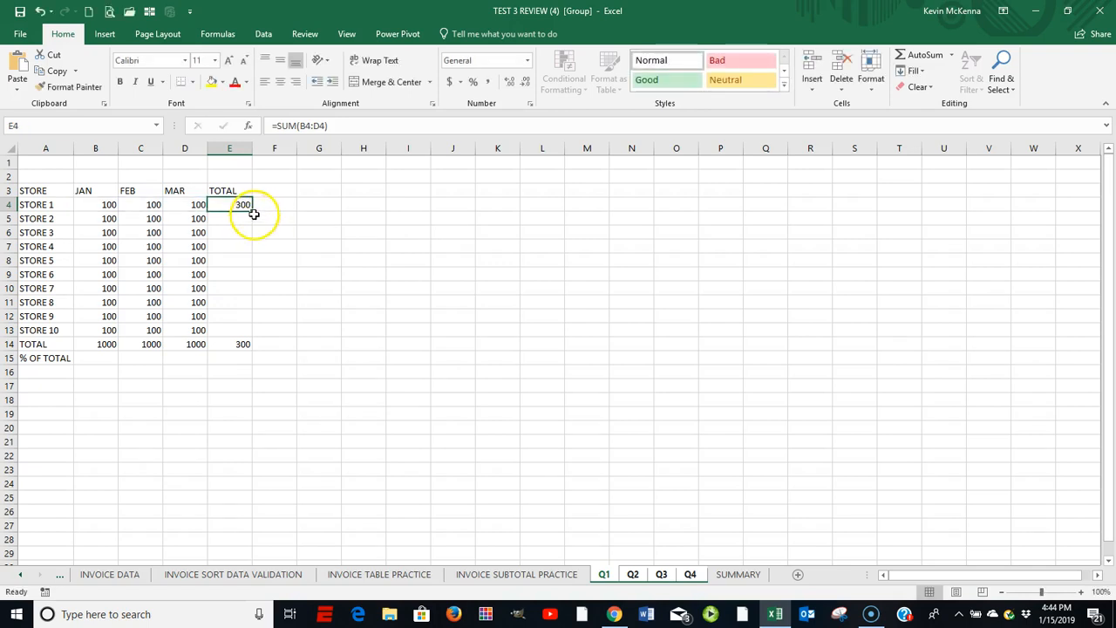
{"action": "left_click_drag", "start_coordinate": [253, 211], "coordinate": [250, 331]}
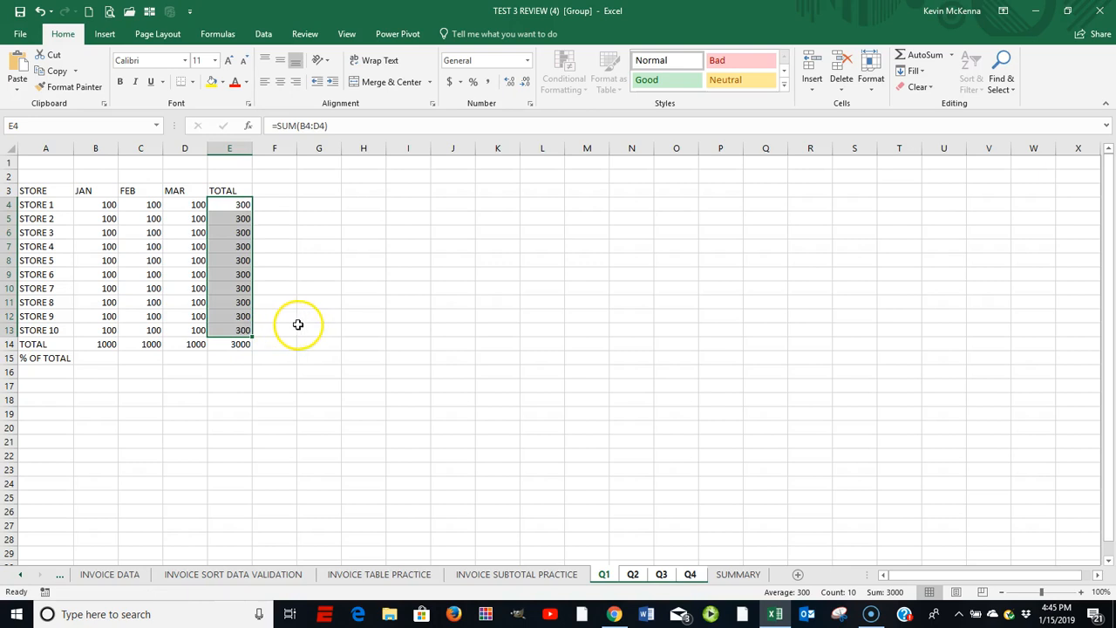
- Enter =B14/$E$14 in B15 for the % OF TOTAL row and fill it across through D15
{"action": "left_click", "coordinate": [101, 358]}
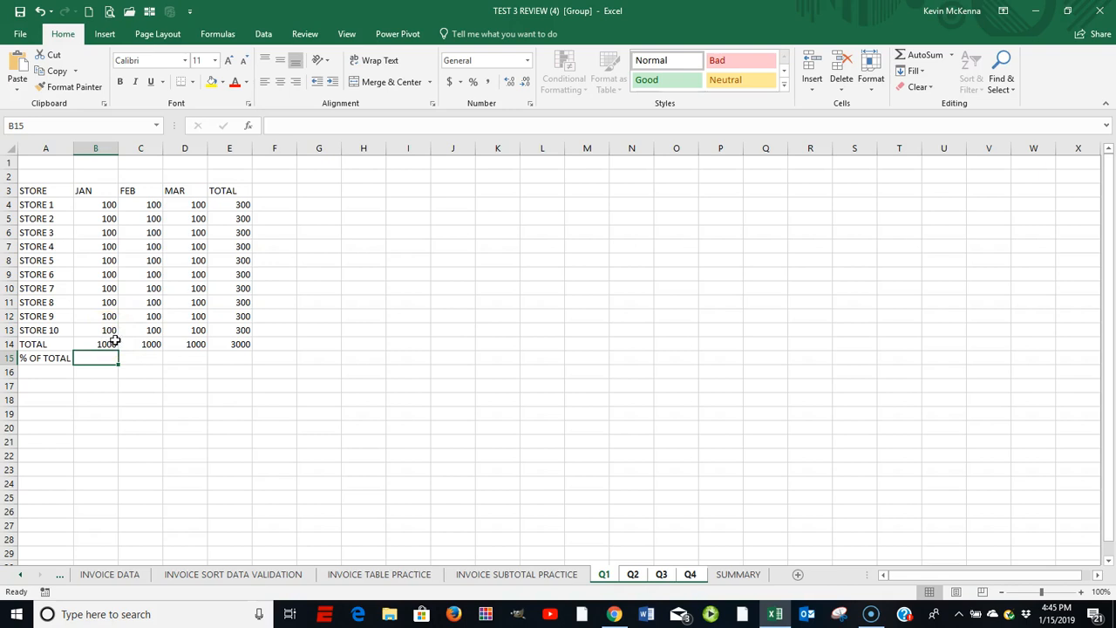
{"action": "type", "text": "="}
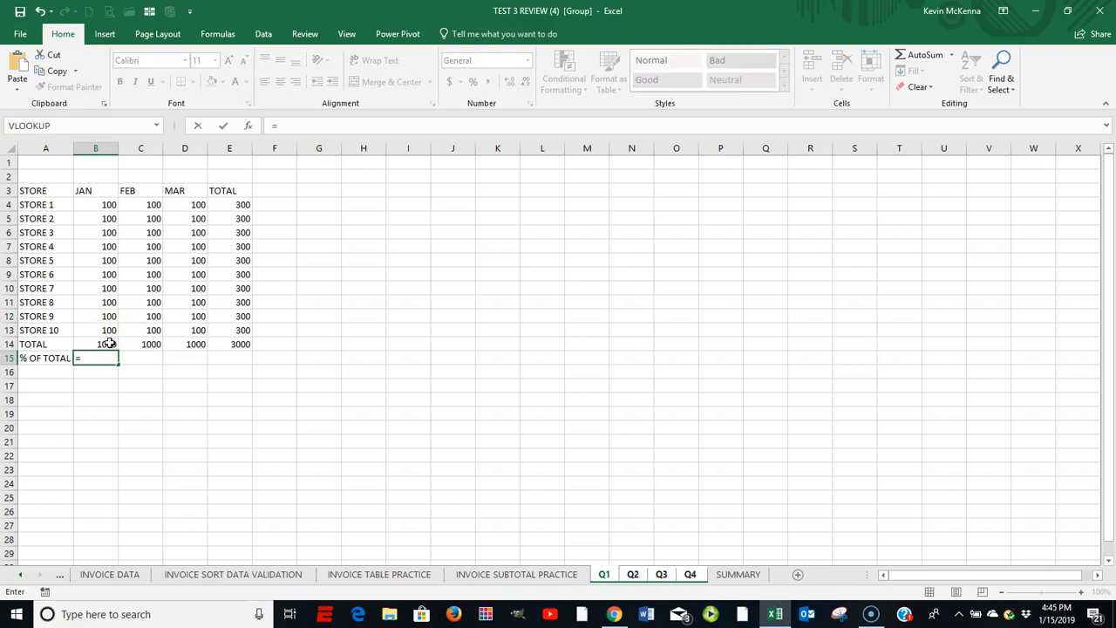
{"action": "left_click", "coordinate": [107, 344]}
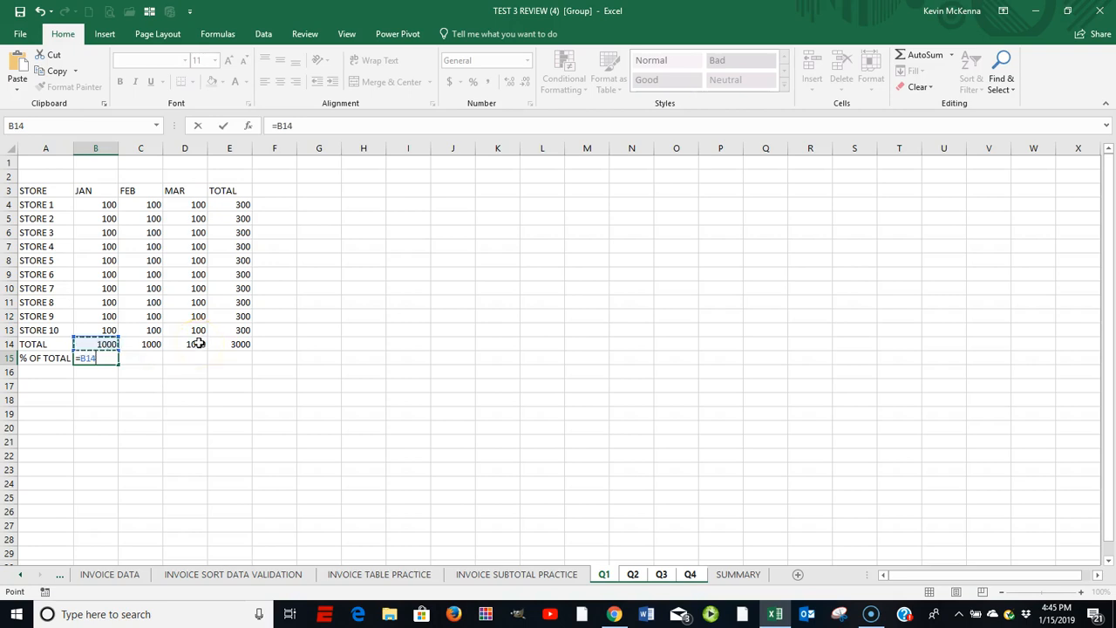
{"action": "type", "text": "/"}
{"action": "left_click", "coordinate": [240, 343]}
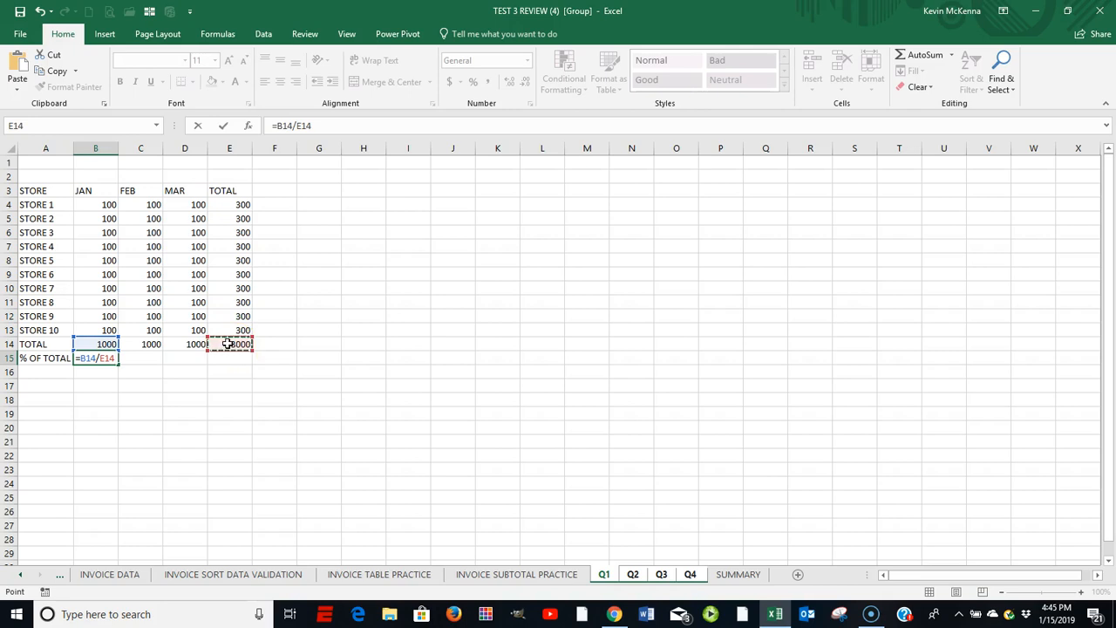
{"action": "key", "text": "F4"}
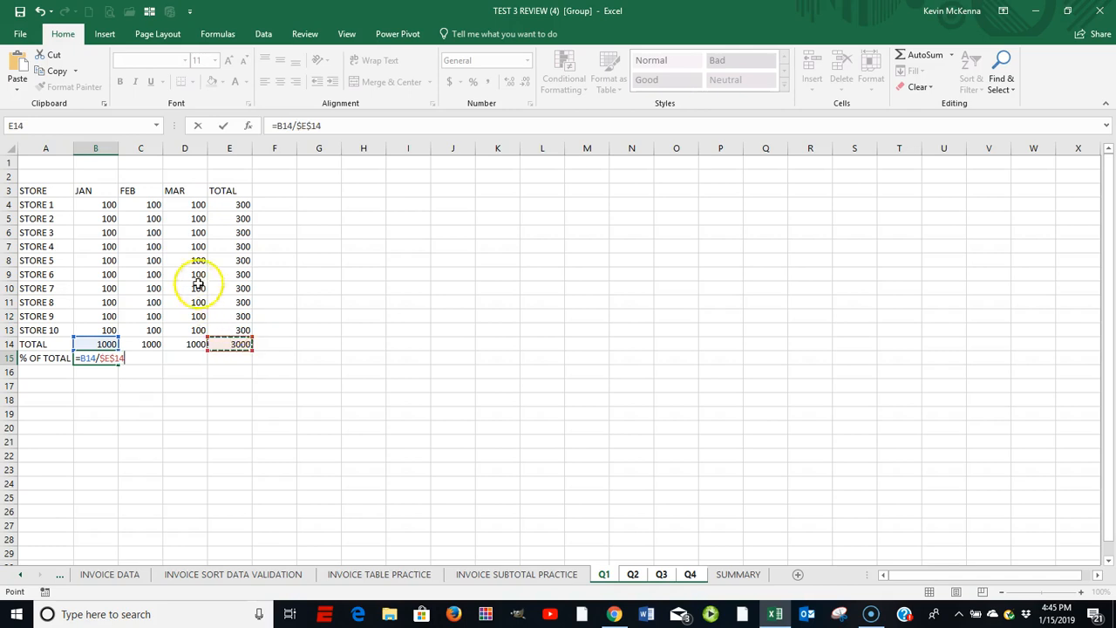
{"action": "left_click", "coordinate": [223, 125]}
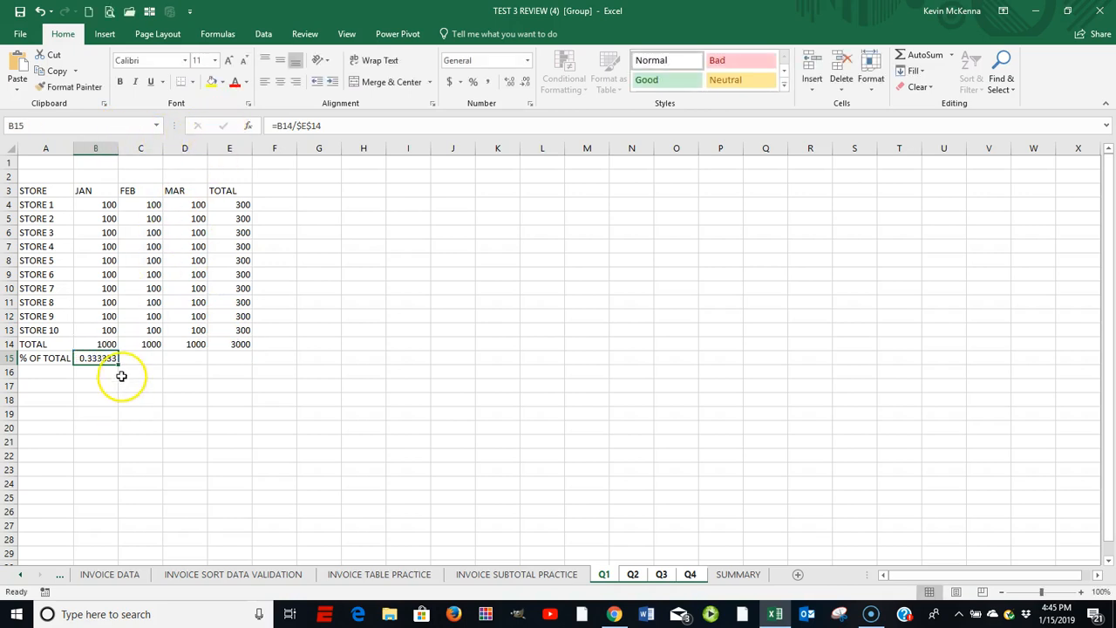
{"action": "left_click_drag", "start_coordinate": [118, 366], "coordinate": [203, 362]}
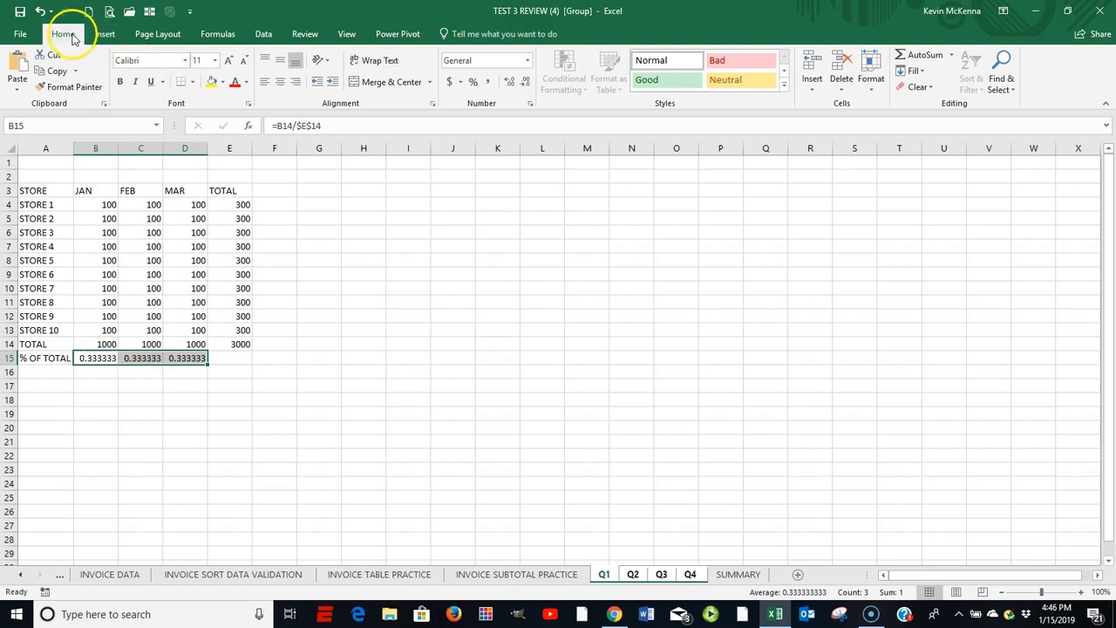
- Format B15:D15 as percentages with one decimal place and B4:E14 in the Accounting format with dollar signs
{"action": "left_click", "coordinate": [473, 82]}
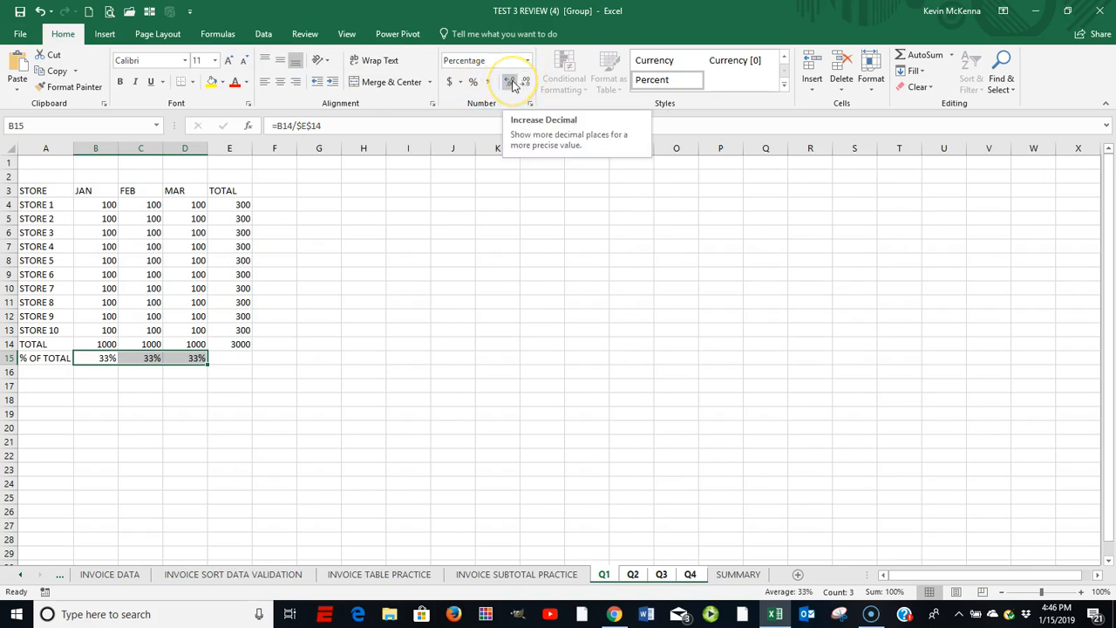
{"action": "left_click", "coordinate": [513, 84]}
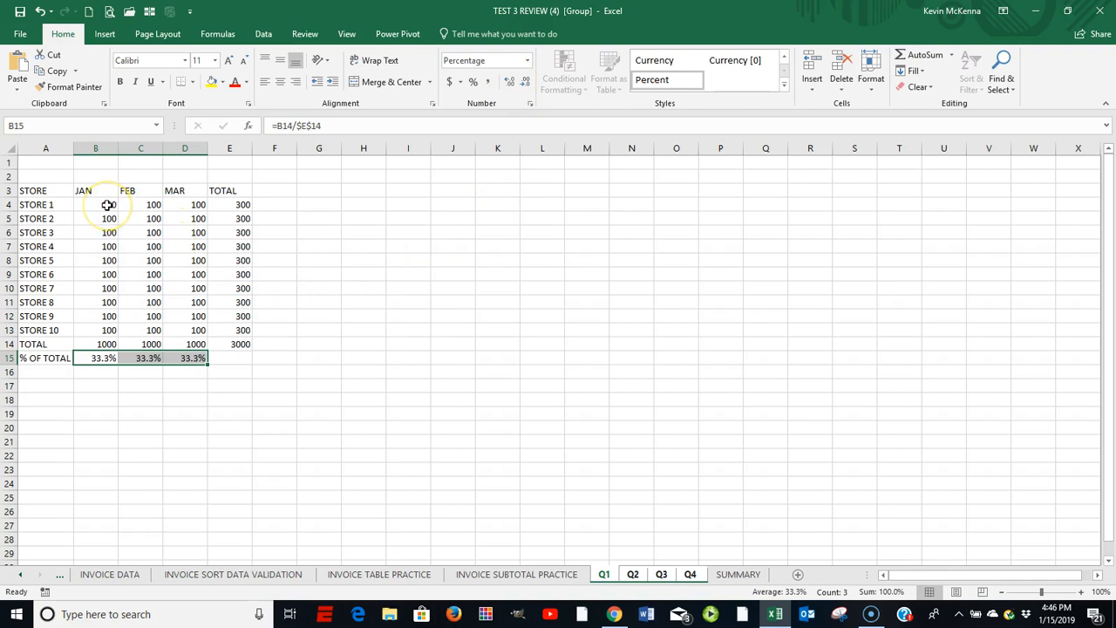
{"action": "left_click_drag", "start_coordinate": [107, 205], "coordinate": [227, 342]}
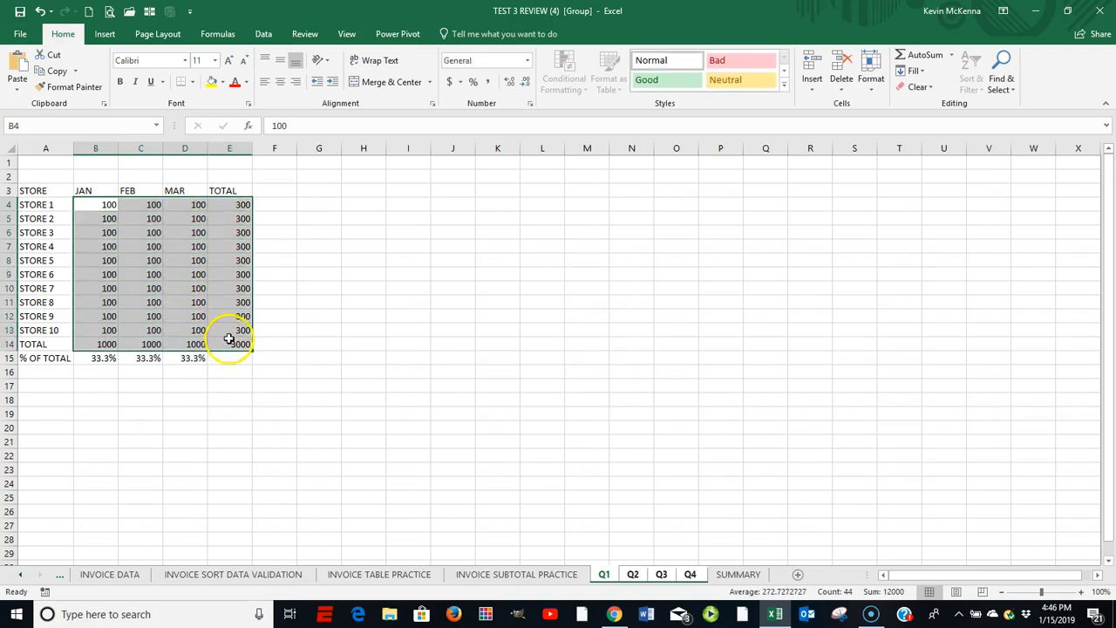
{"action": "left_click", "coordinate": [451, 82]}
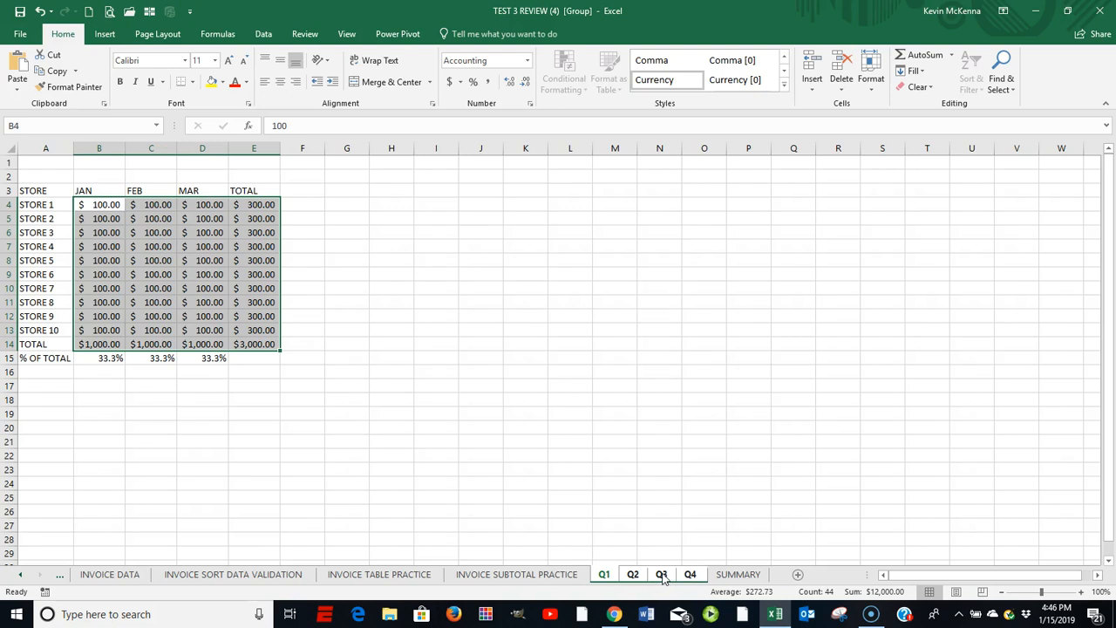
- Ungroup the quarterly sheets and check the totals and percentages on Q1, Q2, Q3 and Q4 individually
{"action": "right_click", "coordinate": [662, 576]}
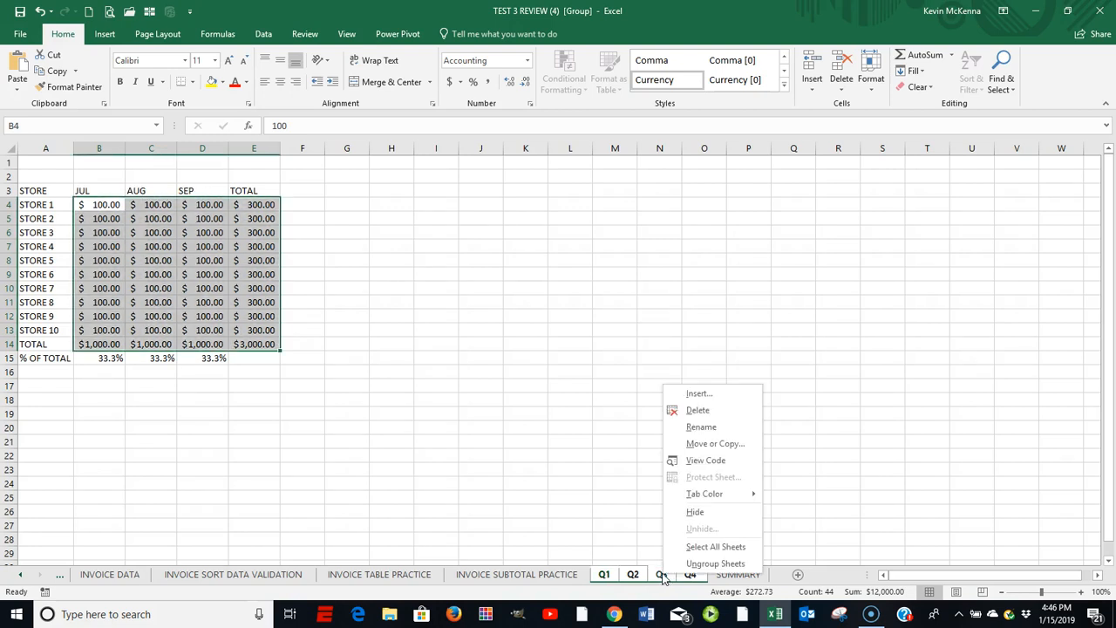
{"action": "left_click", "coordinate": [705, 563]}
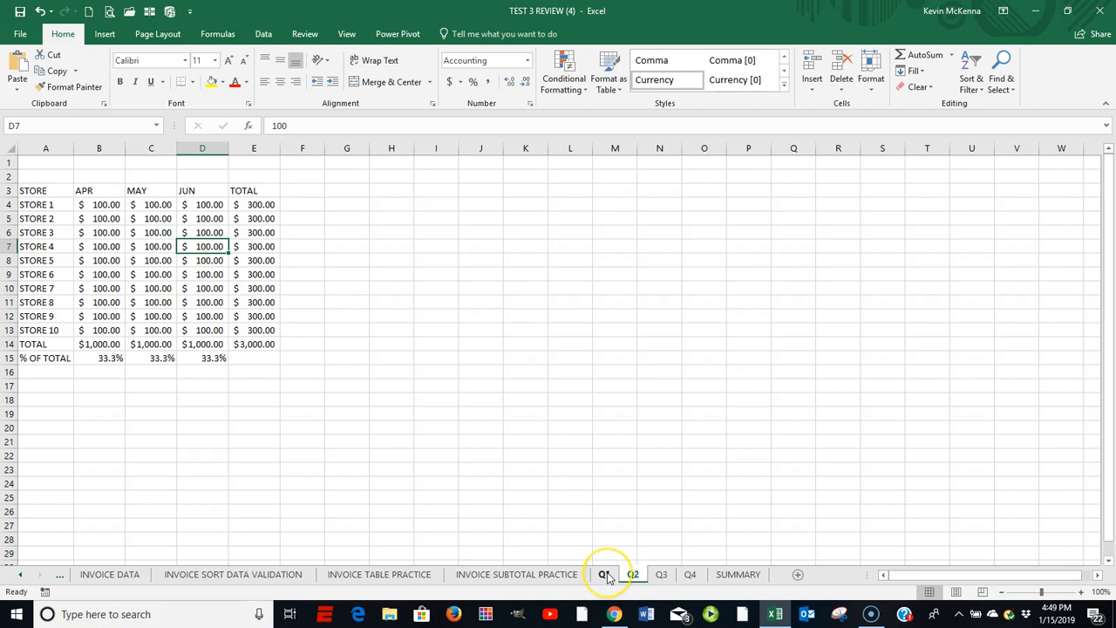
{"action": "left_click", "coordinate": [604, 574]}
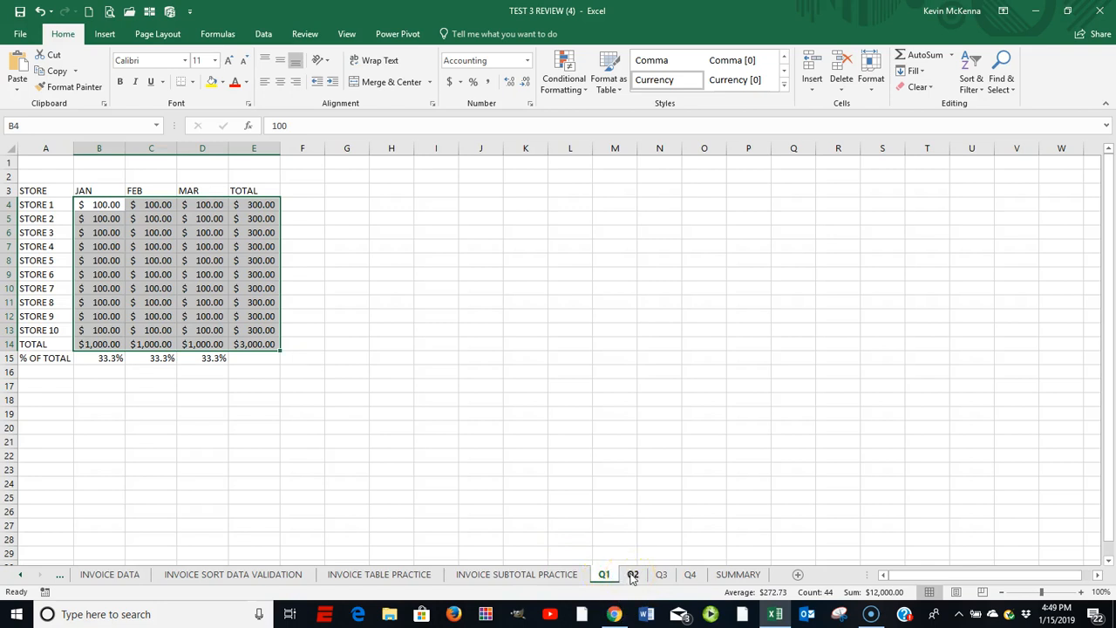
{"action": "left_click", "coordinate": [633, 574]}
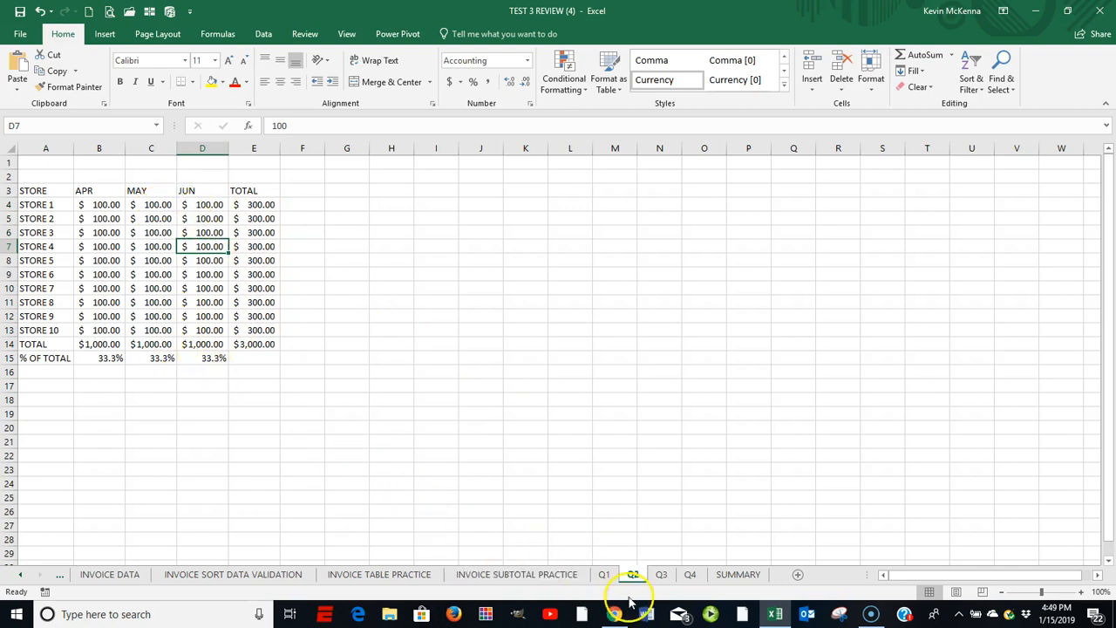
{"action": "left_click", "coordinate": [660, 576]}
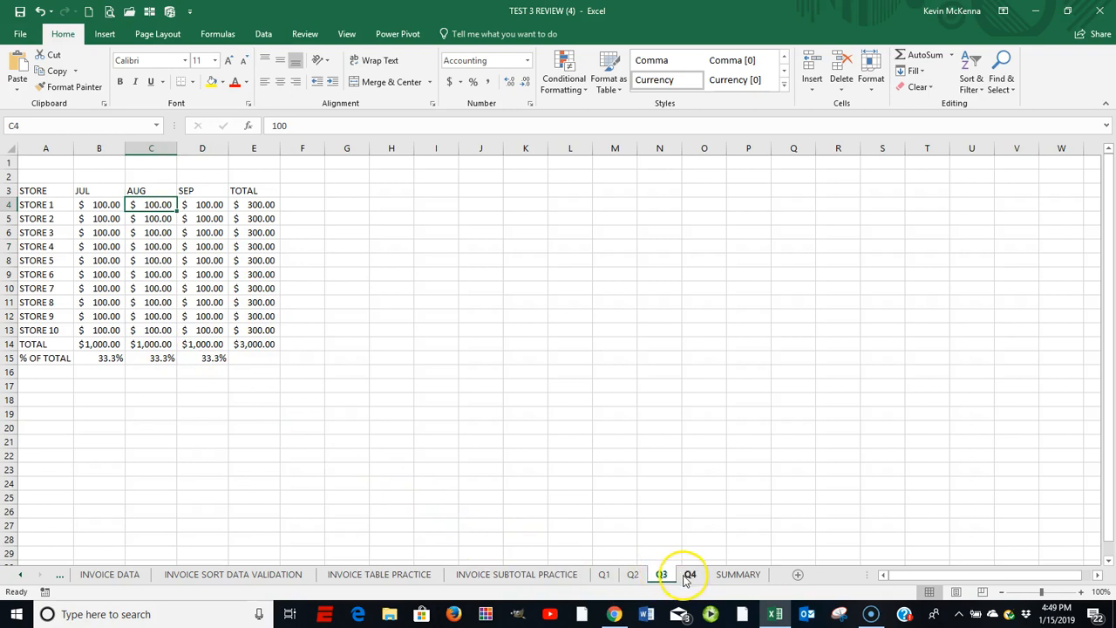
{"action": "left_click", "coordinate": [690, 575]}
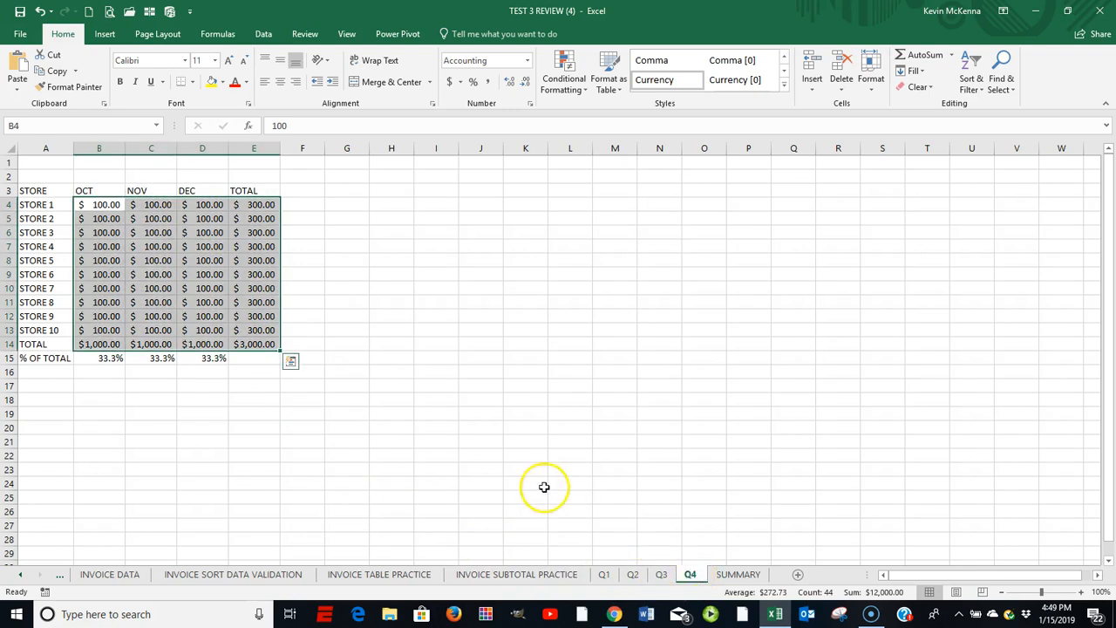
{"action": "left_click", "coordinate": [262, 329]}
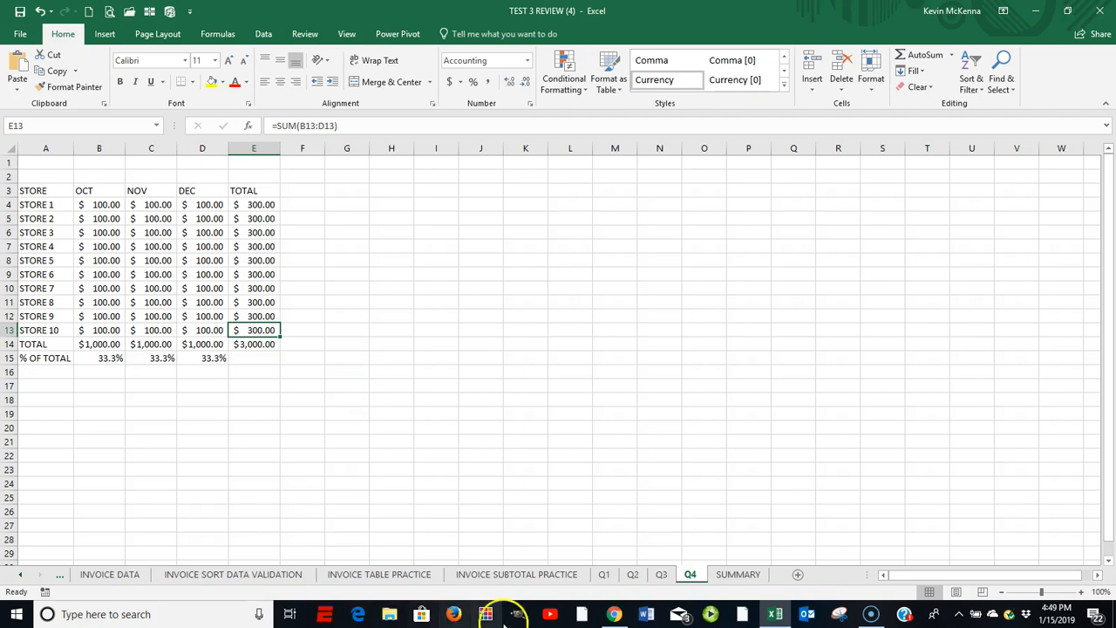
- Examine the SUMMARY sheet's empty STORE 1 cells for Q1 through Q4, B4 to E4
{"action": "left_click", "coordinate": [741, 577]}
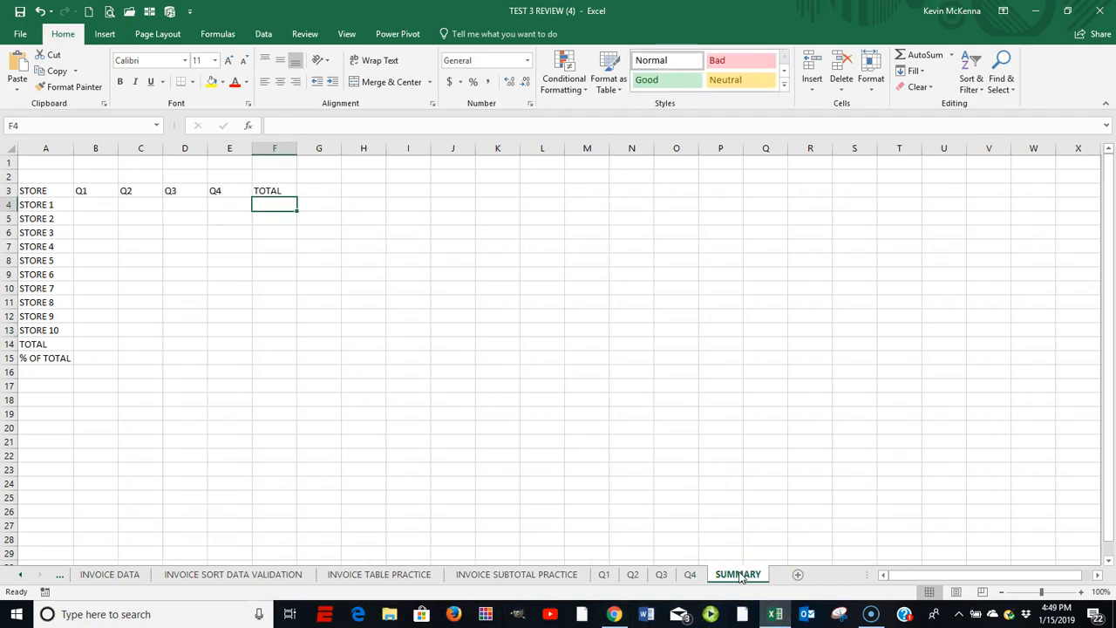
{"action": "left_click", "coordinate": [91, 201]}
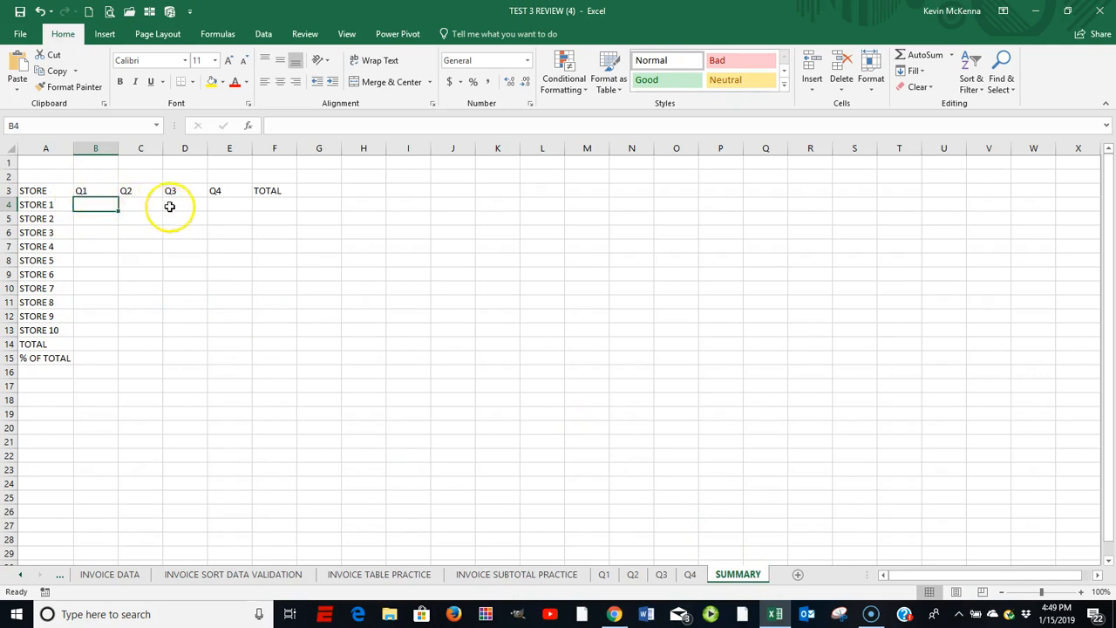
{"action": "left_click_drag", "start_coordinate": [28, 206], "coordinate": [90, 204]}
{"action": "left_click", "coordinate": [90, 204]}
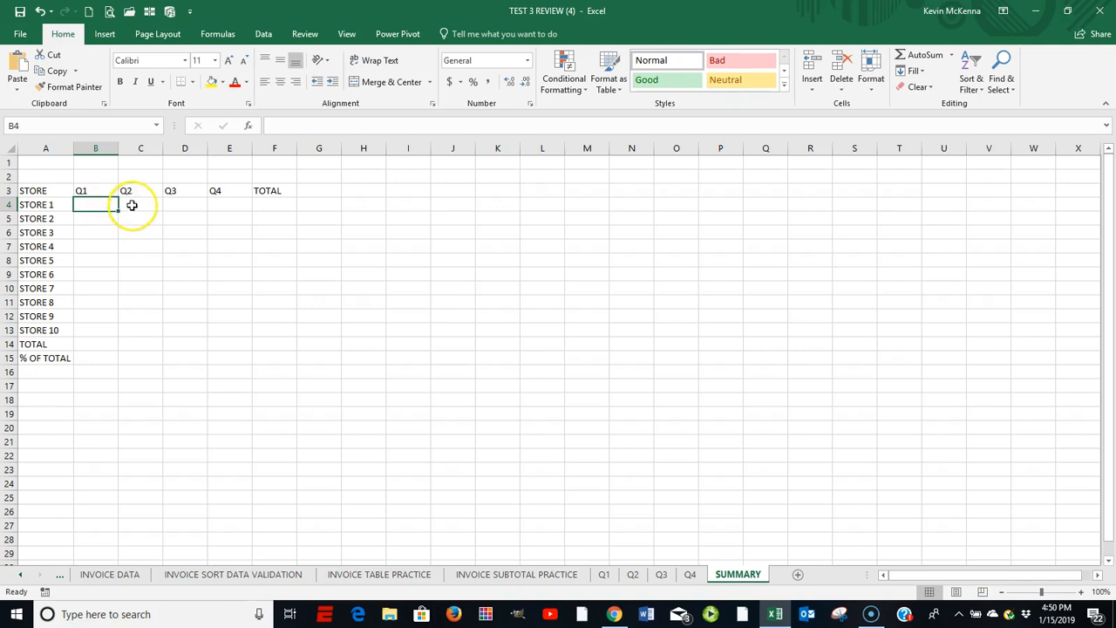
{"action": "left_click", "coordinate": [131, 205]}
{"action": "left_click", "coordinate": [136, 202]}
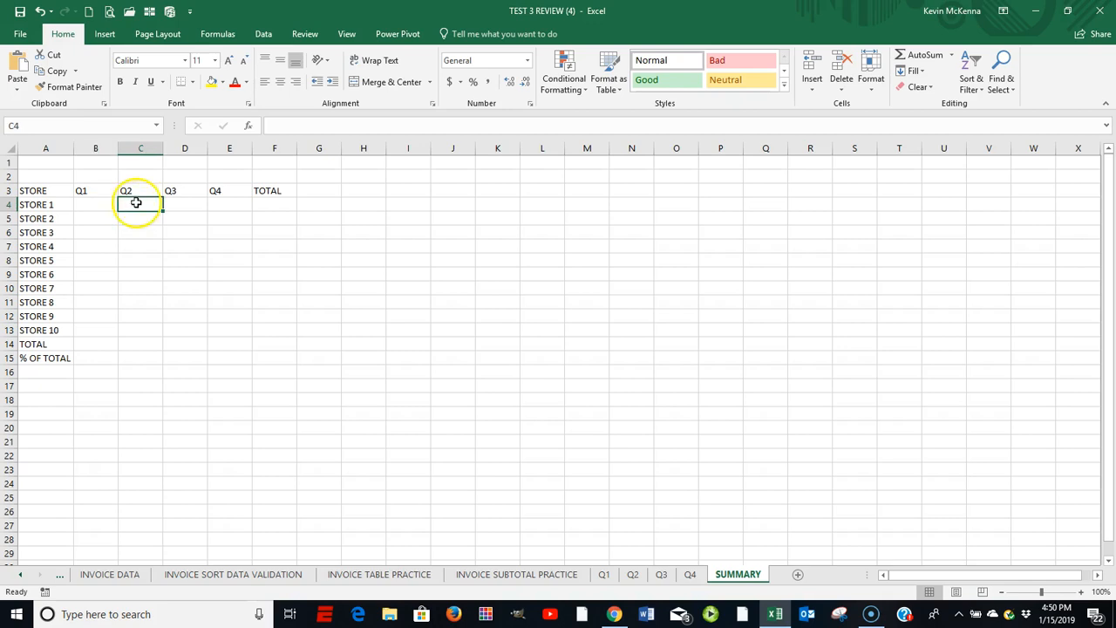
{"action": "left_click", "coordinate": [173, 204]}
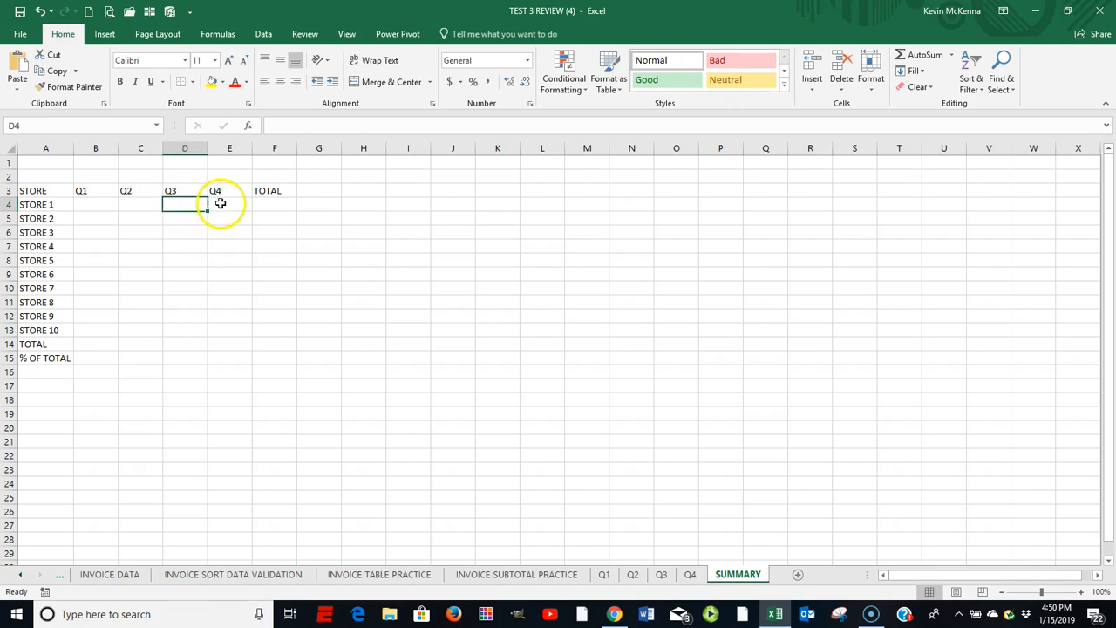
{"action": "left_click", "coordinate": [220, 203]}
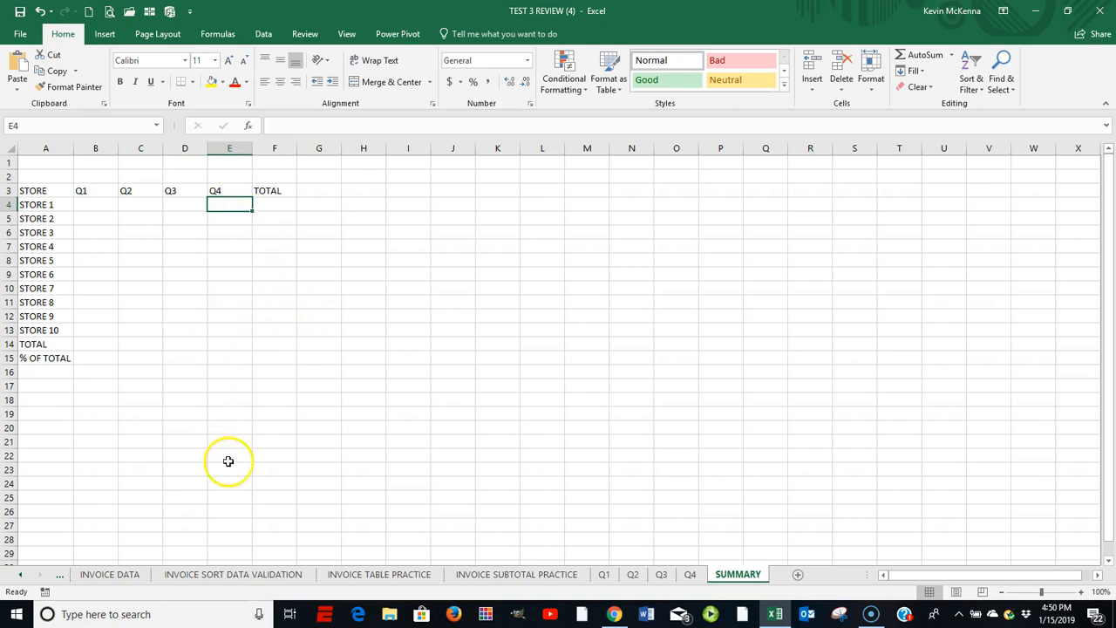
- Inspect STORE 1's quarterly total formula in E4 on each of the sheets Q1, Q2, Q3 and Q4
{"action": "left_click", "coordinate": [604, 577]}
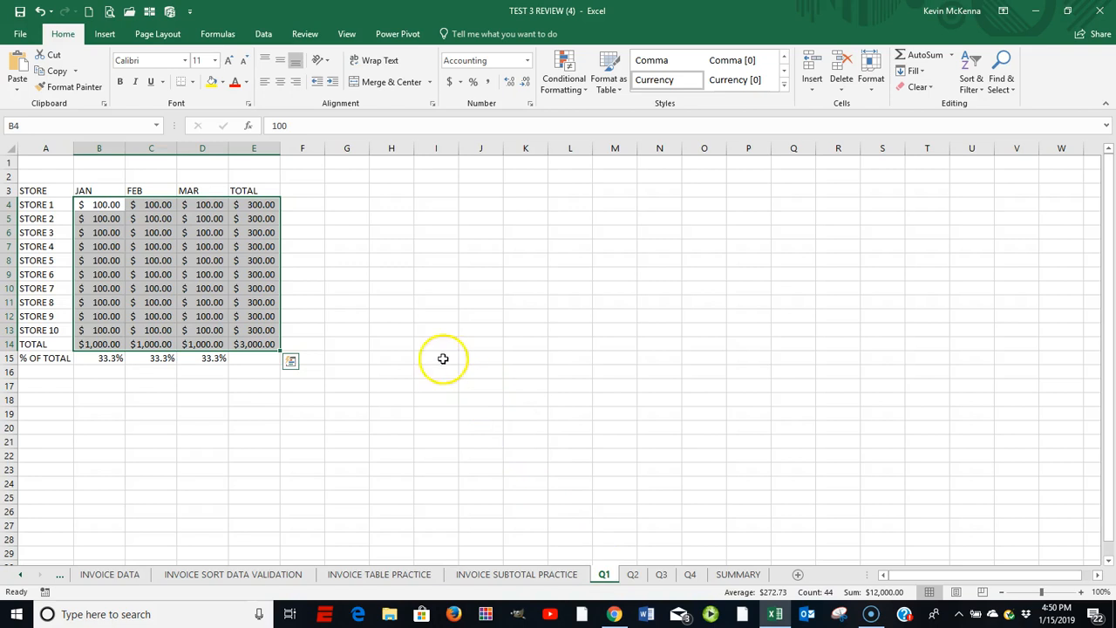
{"action": "left_click", "coordinate": [252, 204]}
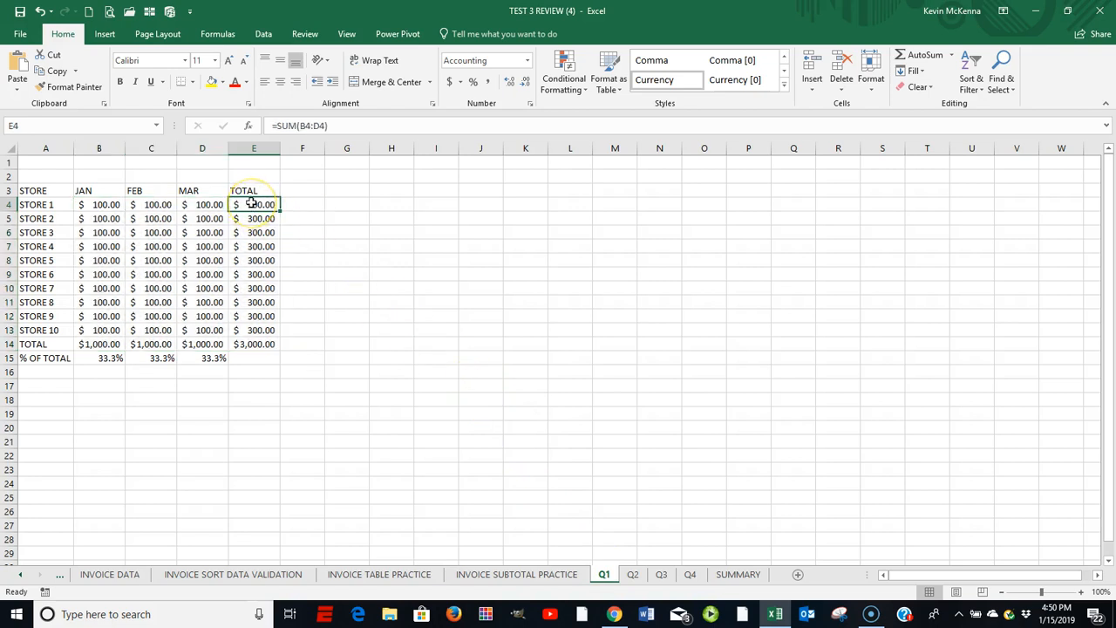
{"action": "left_click", "coordinate": [245, 201]}
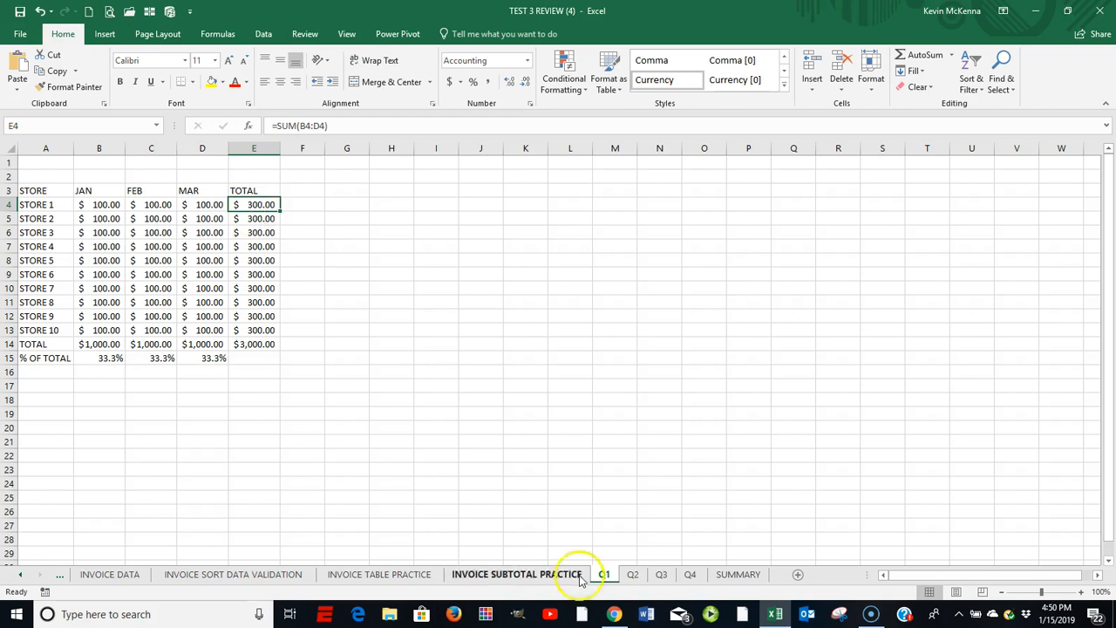
{"action": "left_click", "coordinate": [633, 575]}
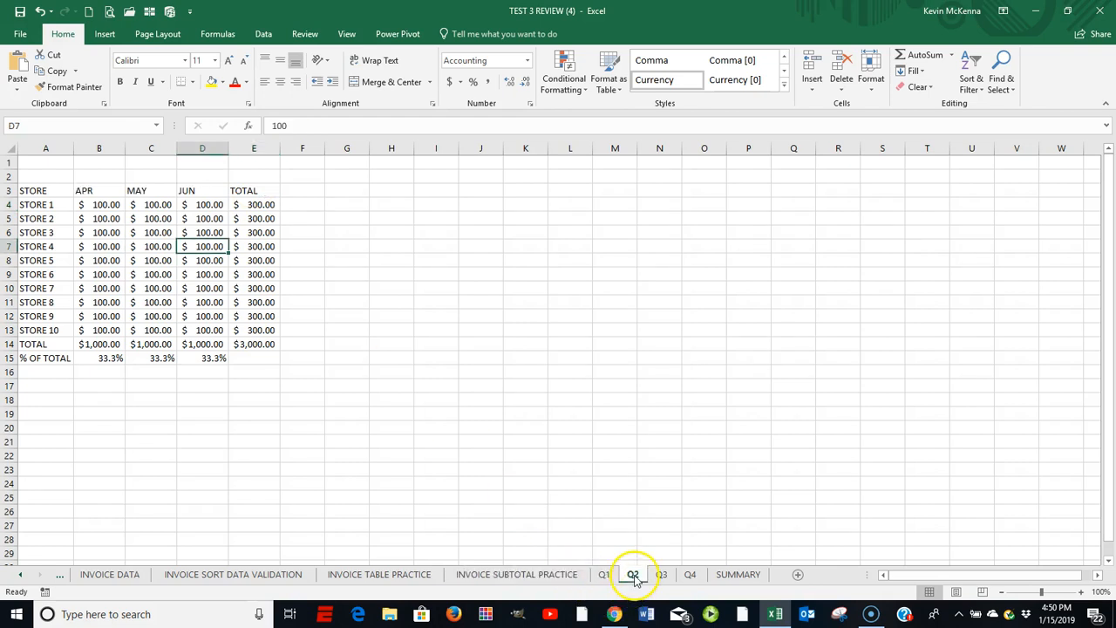
{"action": "left_click", "coordinate": [248, 205]}
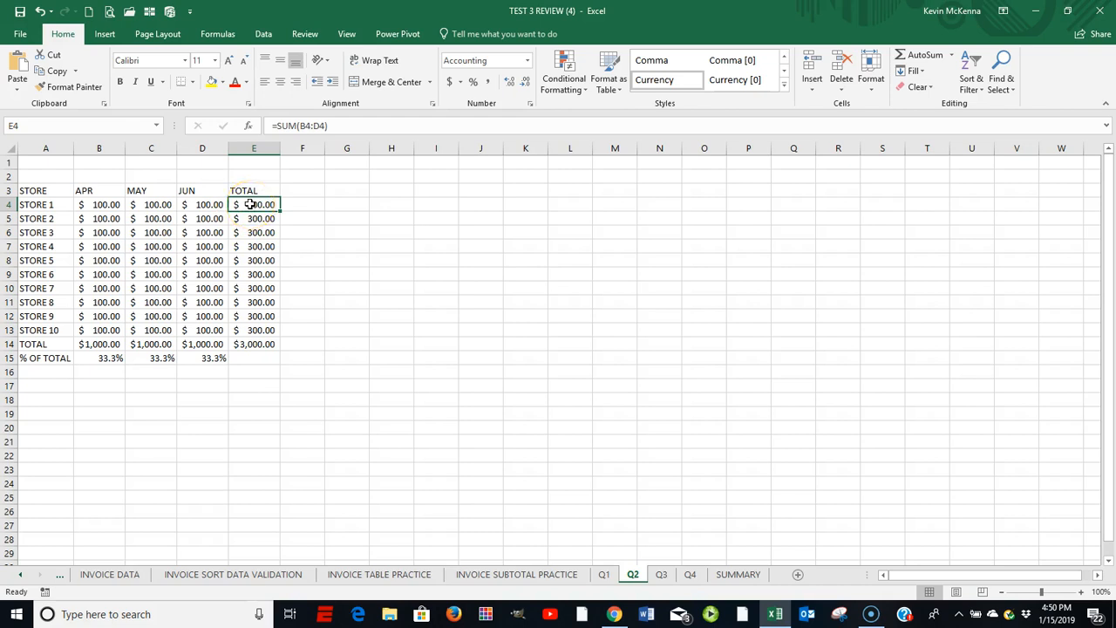
{"action": "left_click", "coordinate": [661, 574]}
{"action": "left_click", "coordinate": [261, 204]}
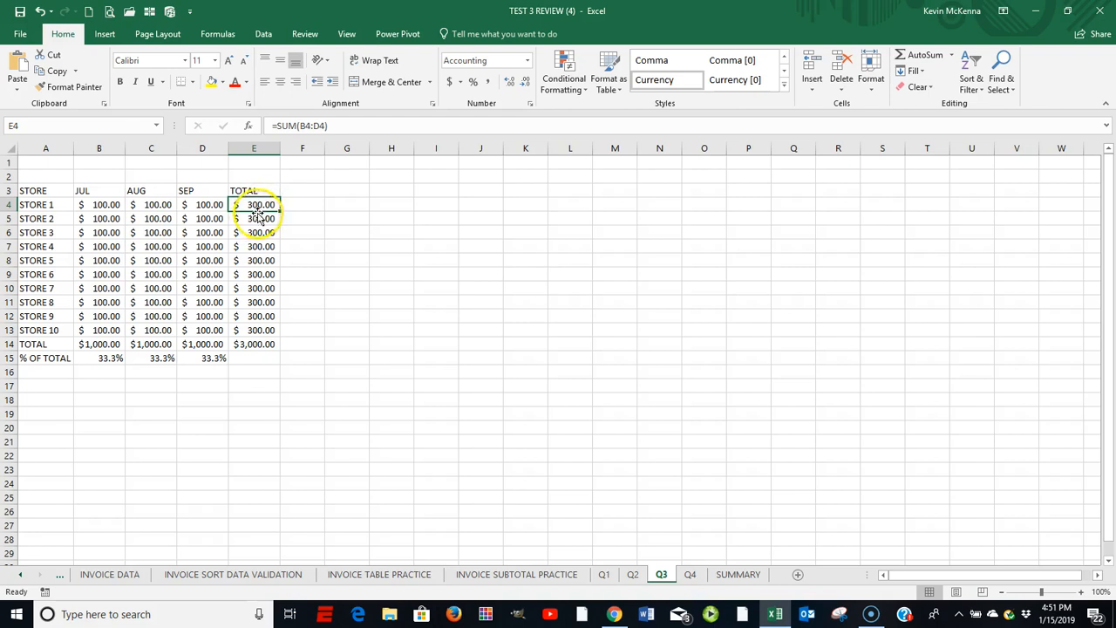
{"action": "left_click", "coordinate": [690, 575]}
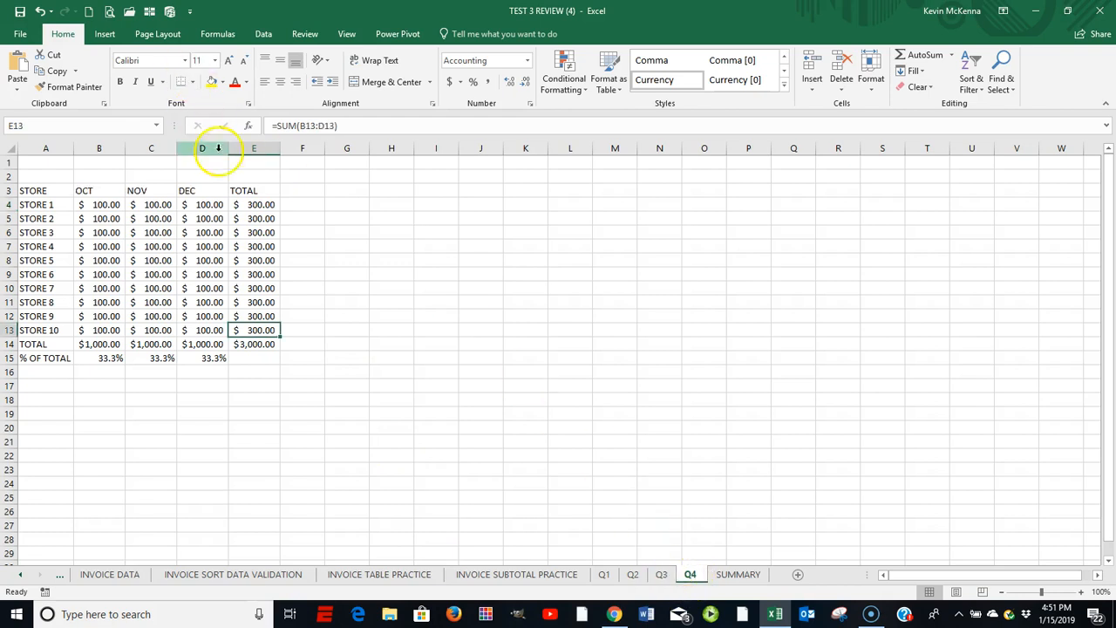
{"action": "left_click", "coordinate": [259, 204]}
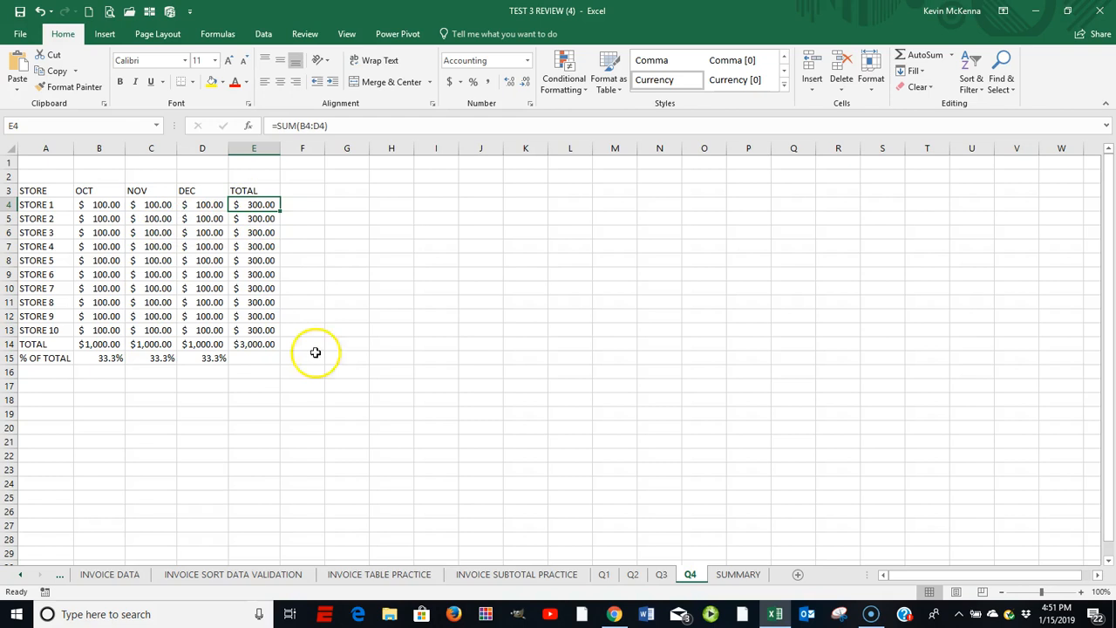
{"action": "left_click", "coordinate": [605, 577]}
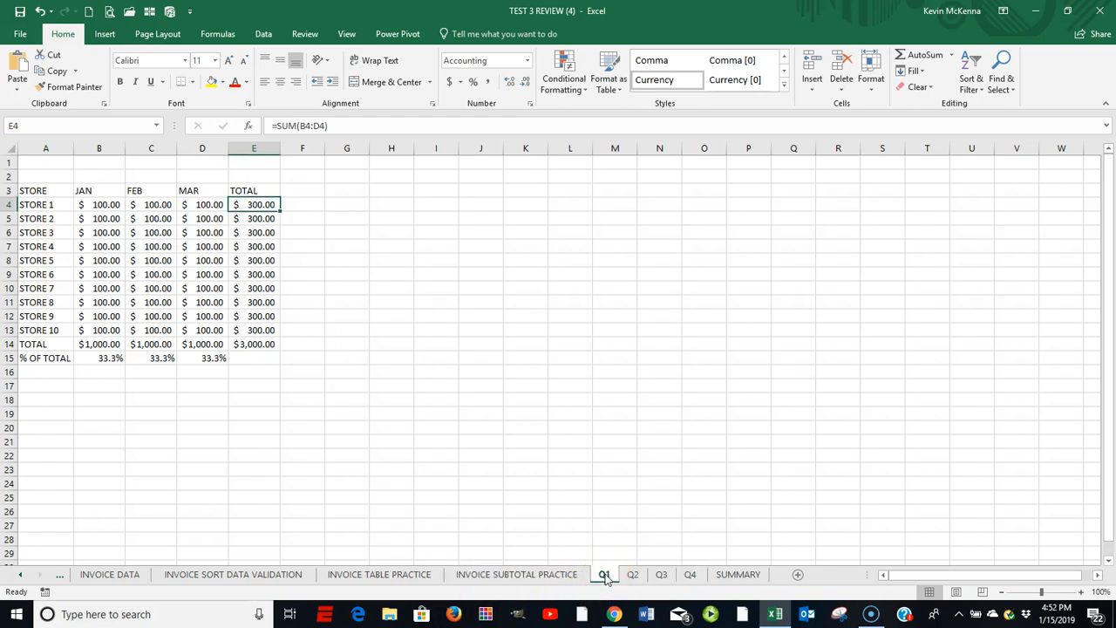
- Link B4 on the SUMMARY sheet to STORE 1's first-quarter total with ='Q1'!E4 and check the formula
{"action": "left_click", "coordinate": [743, 576]}
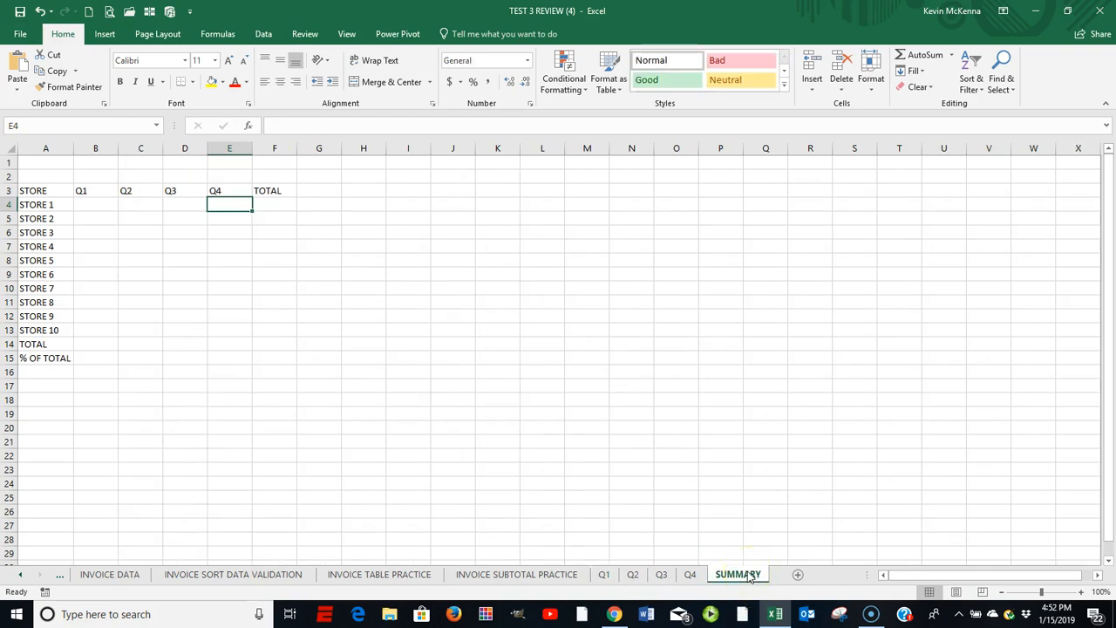
{"action": "left_click", "coordinate": [90, 203]}
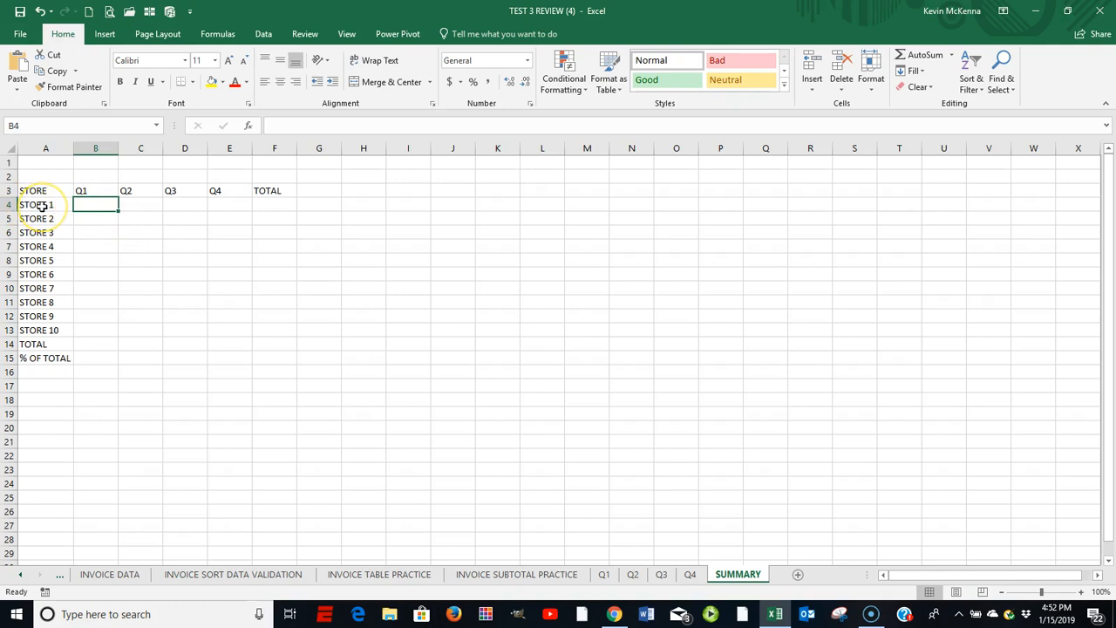
{"action": "left_click", "coordinate": [78, 204]}
{"action": "type", "text": "="}
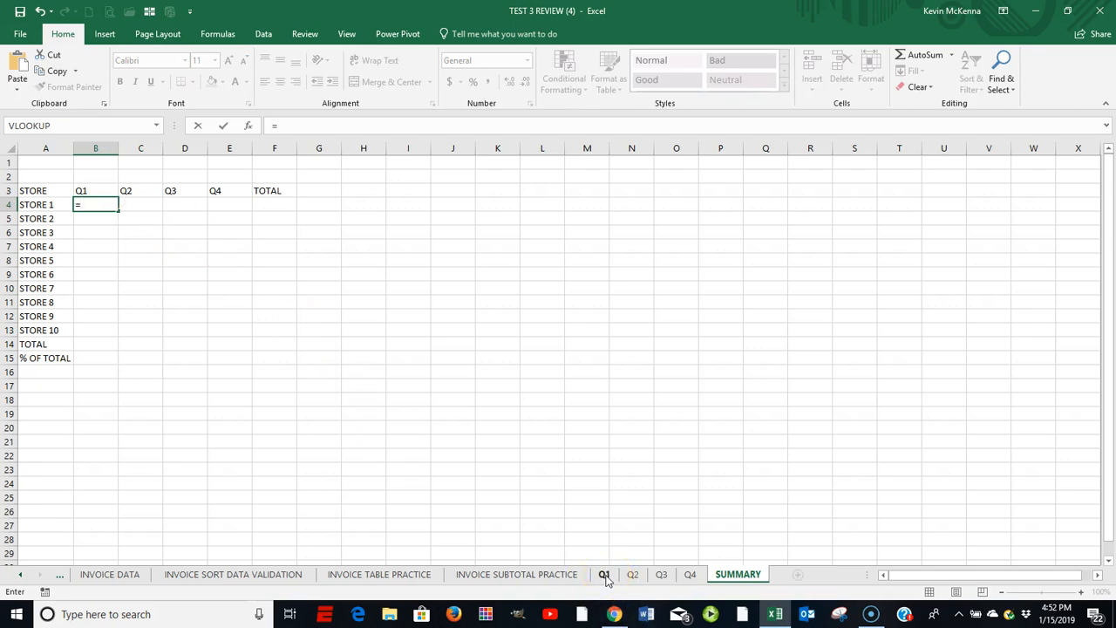
{"action": "left_click", "coordinate": [605, 576]}
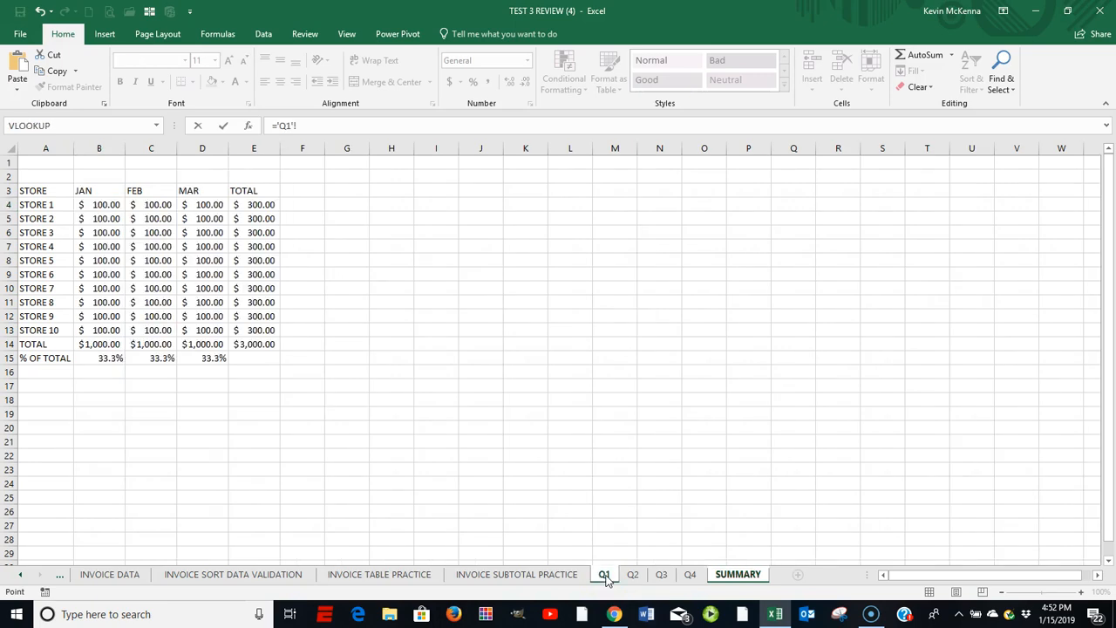
{"action": "left_click", "coordinate": [259, 204]}
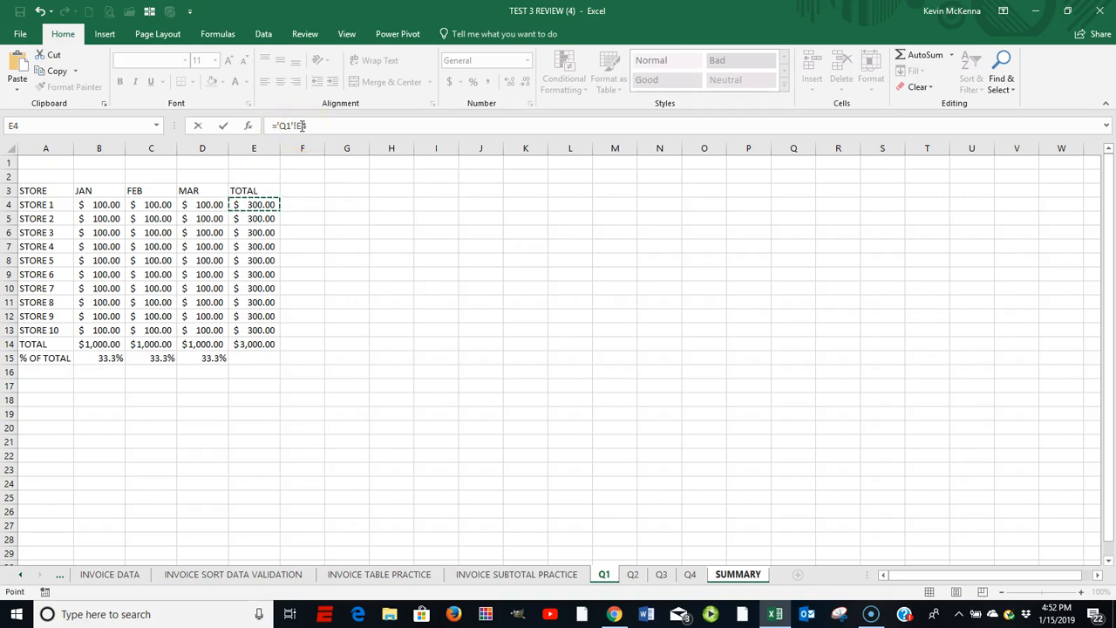
{"action": "key", "text": "Return"}
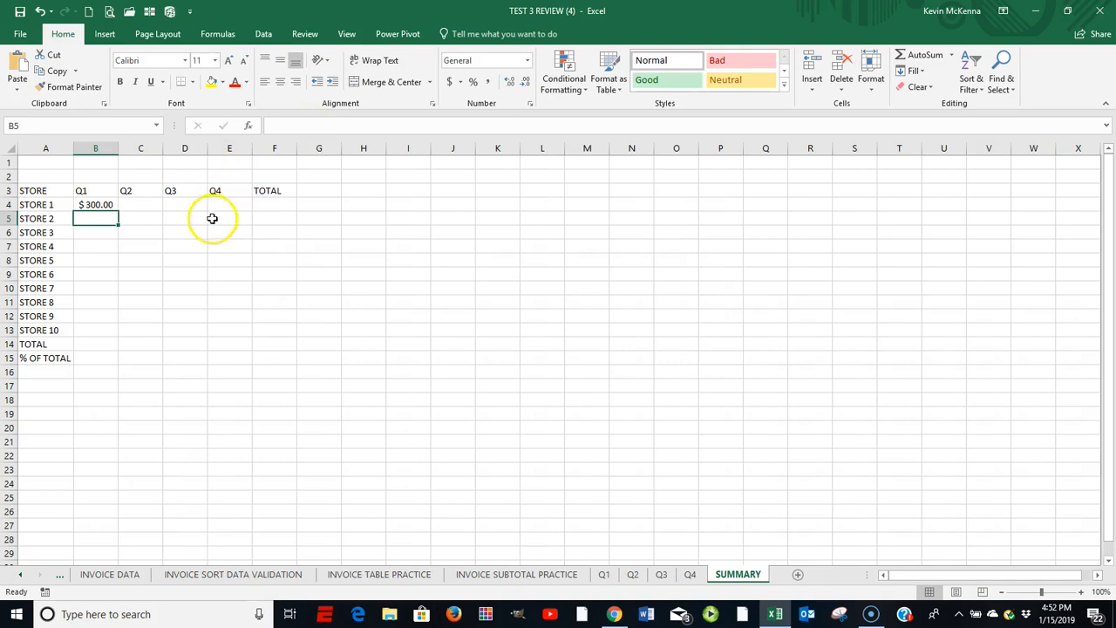
{"action": "left_click", "coordinate": [93, 204]}
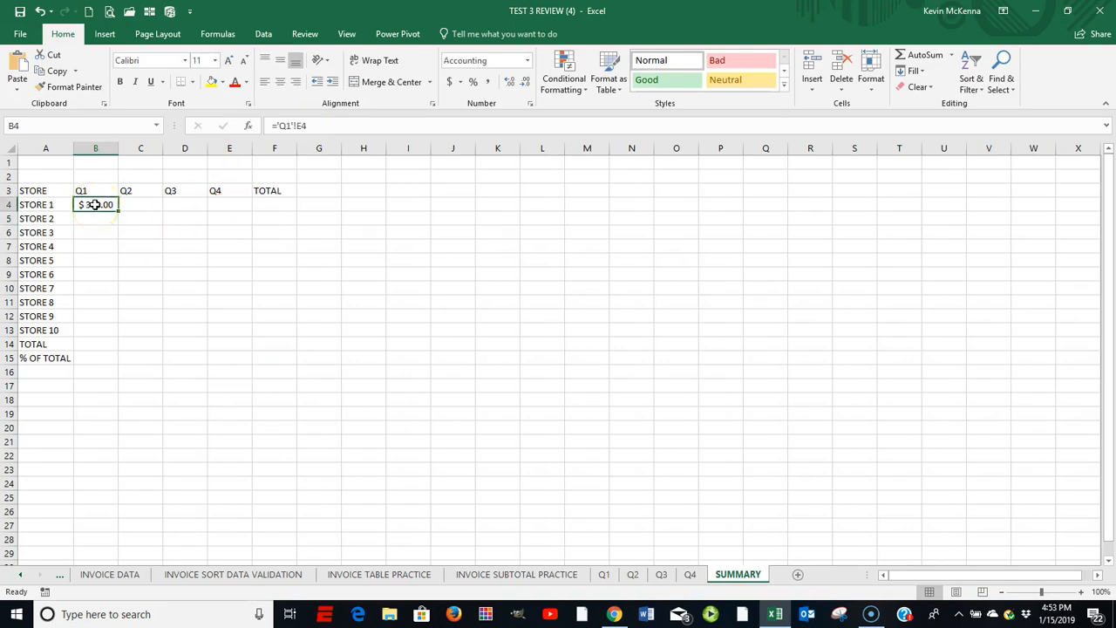
{"action": "left_click", "coordinate": [103, 208]}
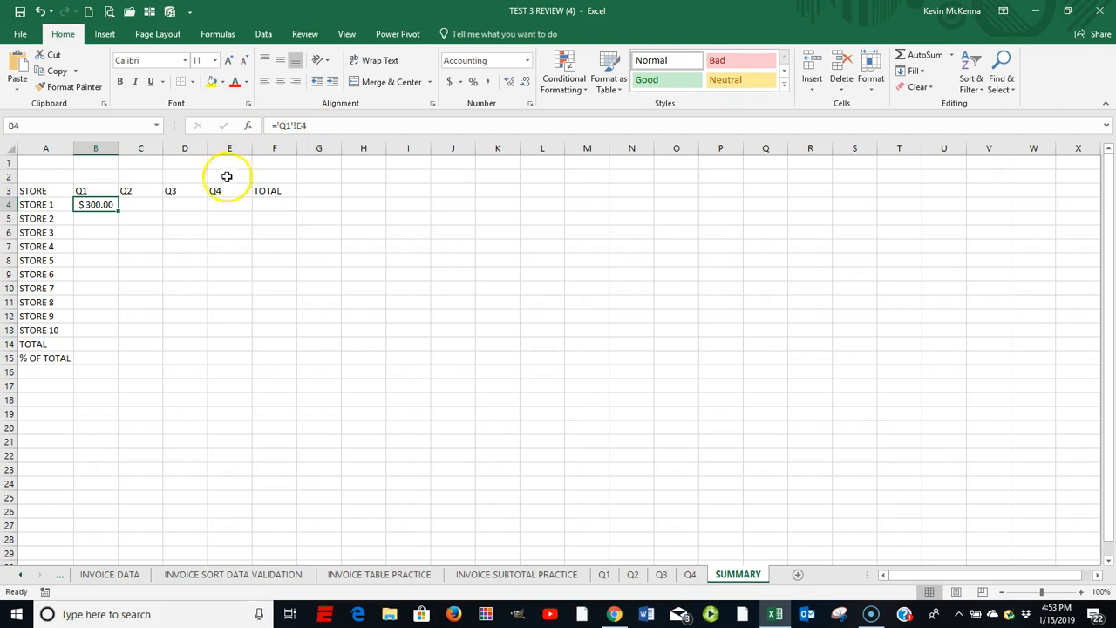
- Link C4 on the SUMMARY sheet to STORE 1's second-quarter total with ='Q2'!E4
{"action": "left_click", "coordinate": [141, 206]}
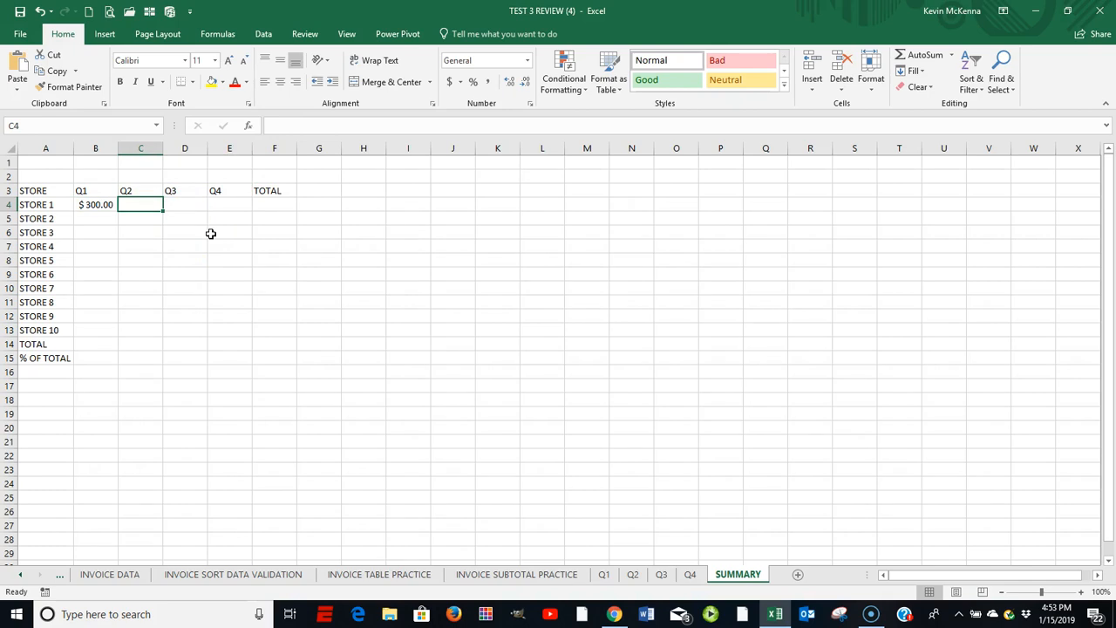
{"action": "type", "text": "="}
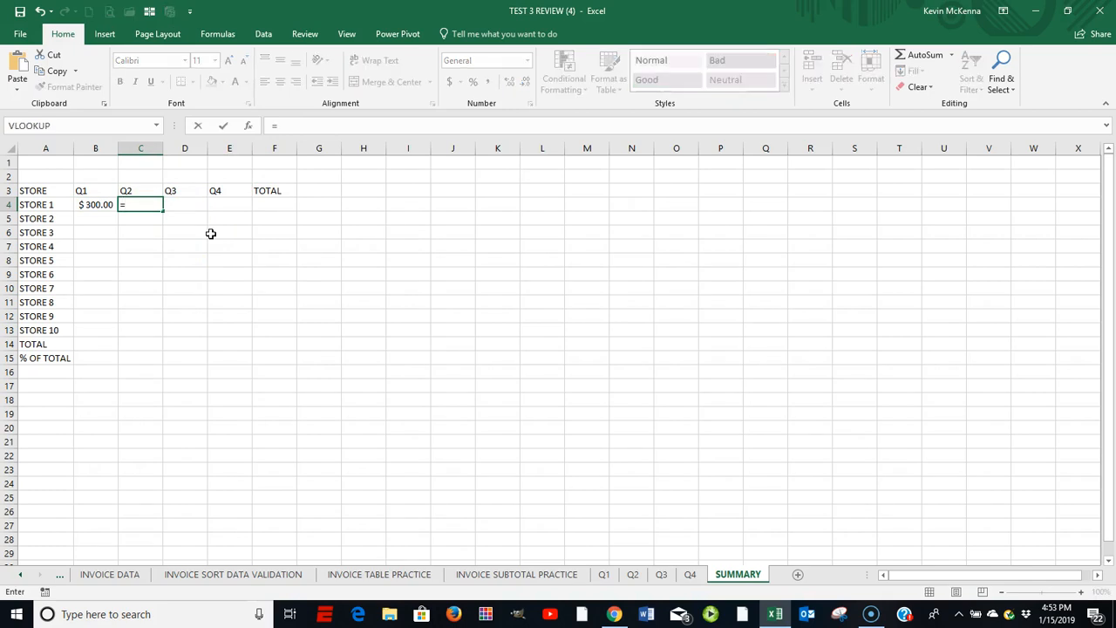
{"action": "left_click", "coordinate": [633, 575]}
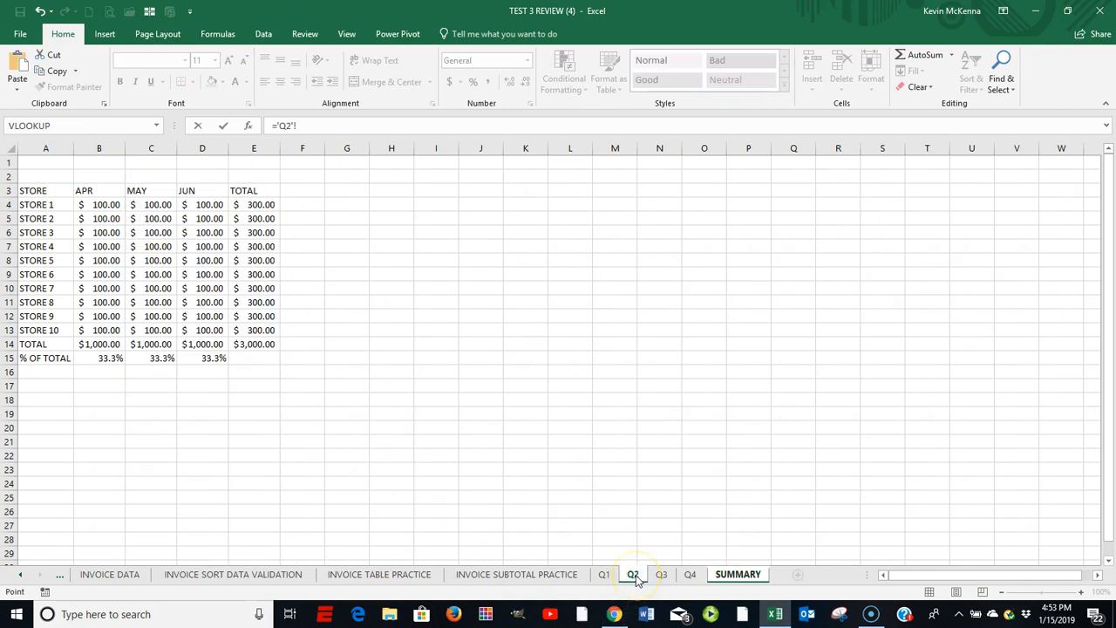
{"action": "left_click", "coordinate": [636, 578]}
{"action": "left_click", "coordinate": [267, 207]}
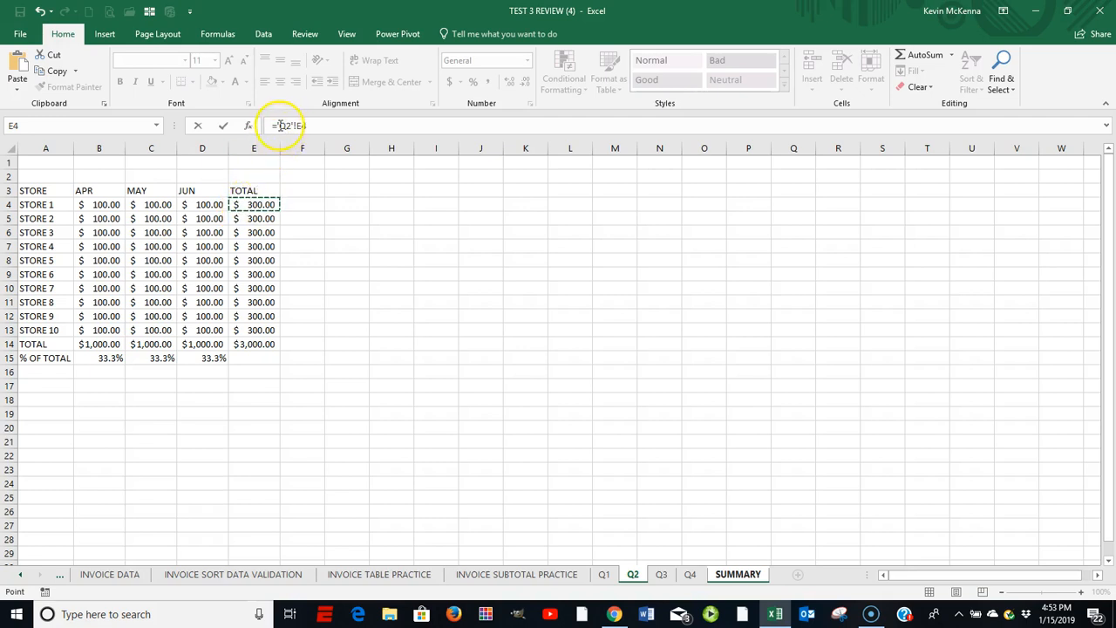
{"action": "left_click", "coordinate": [224, 131]}
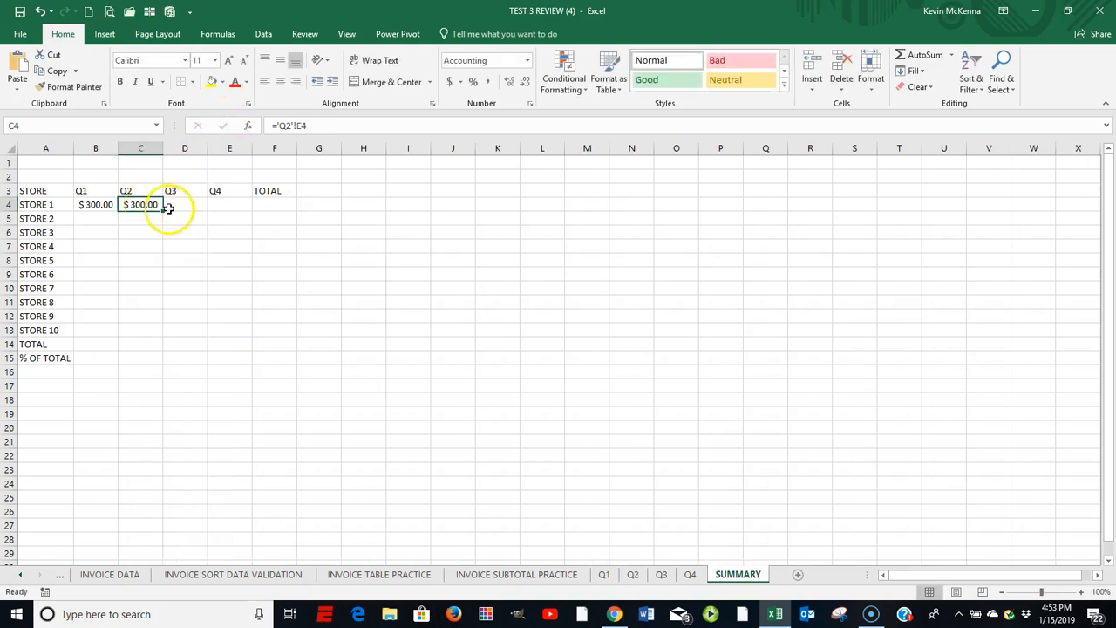
- Link D4 on the SUMMARY sheet to STORE 1's third-quarter total with ='Q3'!E4
{"action": "left_click", "coordinate": [187, 206]}
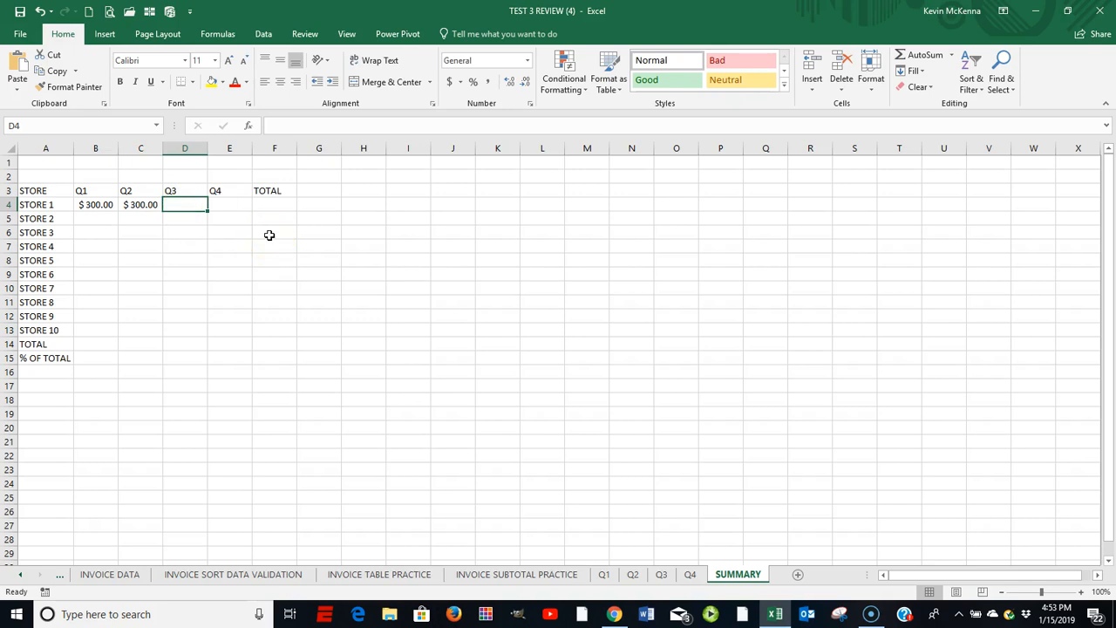
{"action": "type", "text": "="}
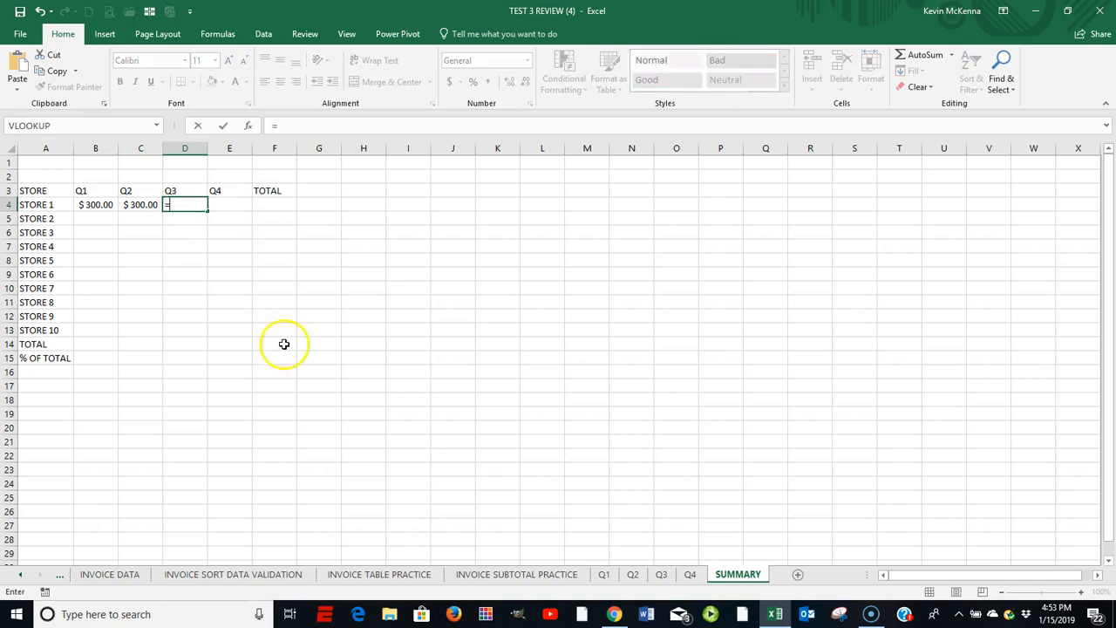
{"action": "left_click", "coordinate": [662, 574]}
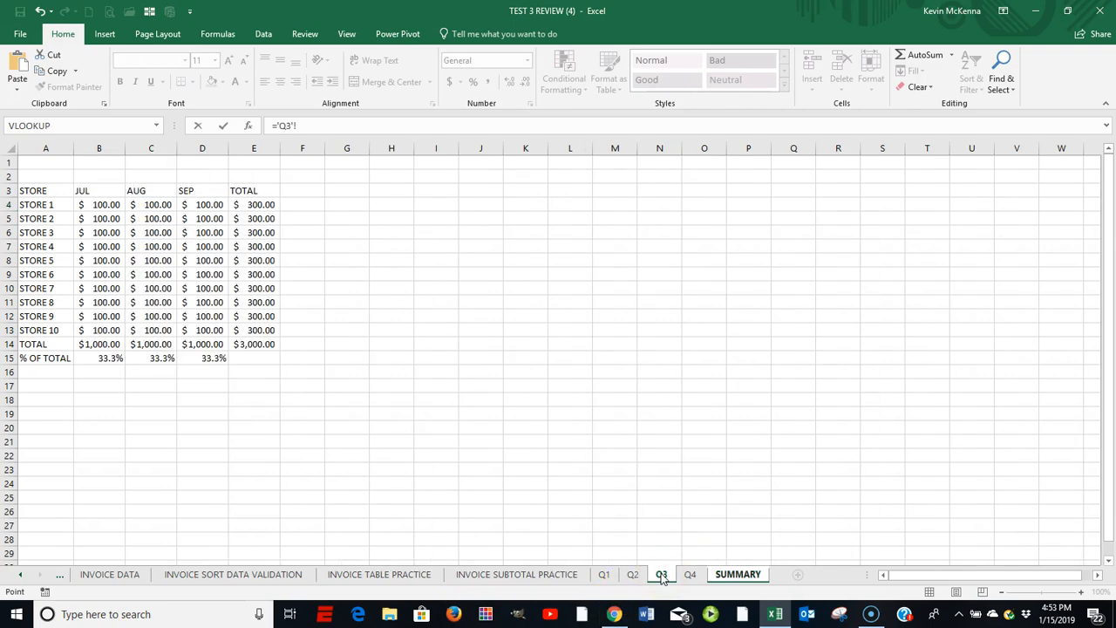
{"action": "left_click", "coordinate": [252, 206]}
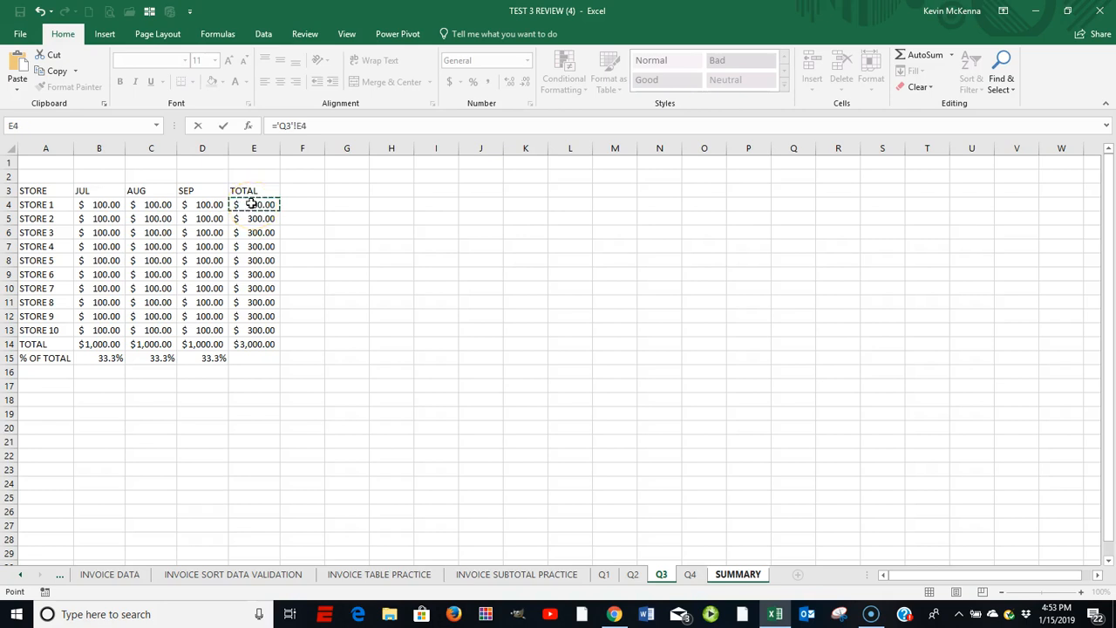
{"action": "left_click", "coordinate": [225, 126]}
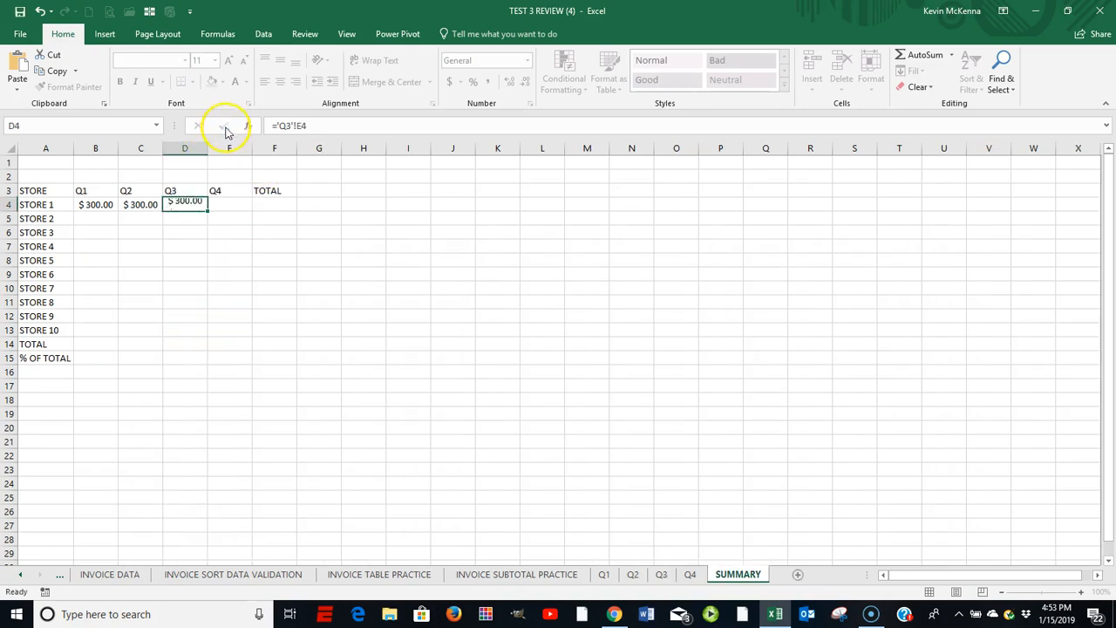
- Link E4 on the SUMMARY sheet to STORE 1's fourth-quarter total with ='Q4 '!E4
{"action": "left_click", "coordinate": [223, 203]}
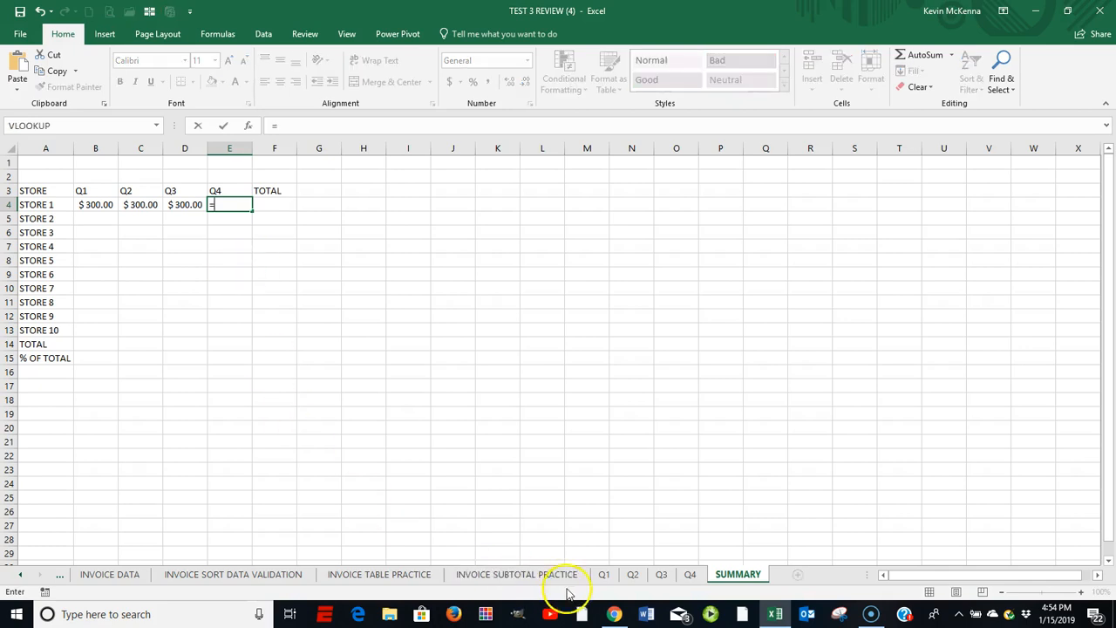
{"action": "left_click", "coordinate": [691, 575]}
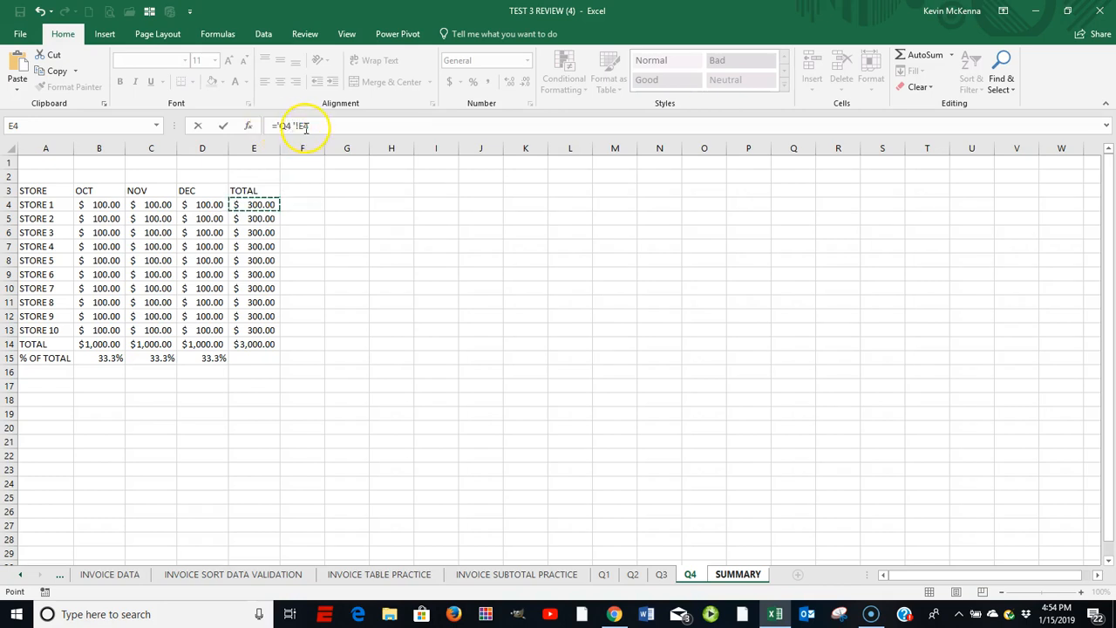
{"action": "left_click", "coordinate": [225, 127]}
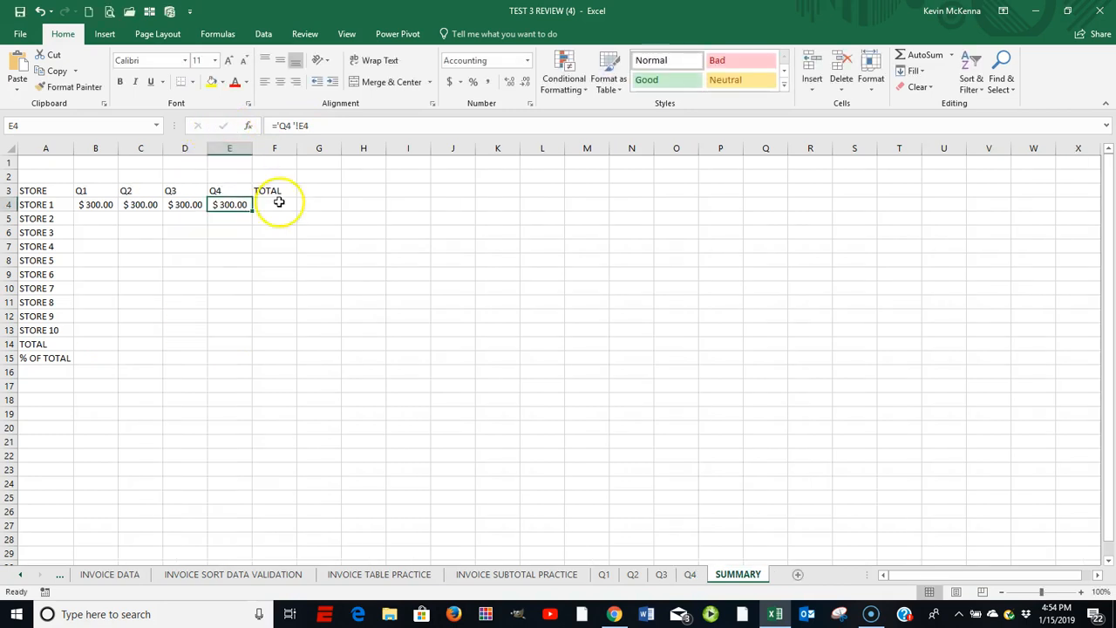
- Fill the STORE 1 link formulas in B4, C4, D4 and E4 down their columns to STORE 10 in row 13
{"action": "left_click", "coordinate": [103, 203]}
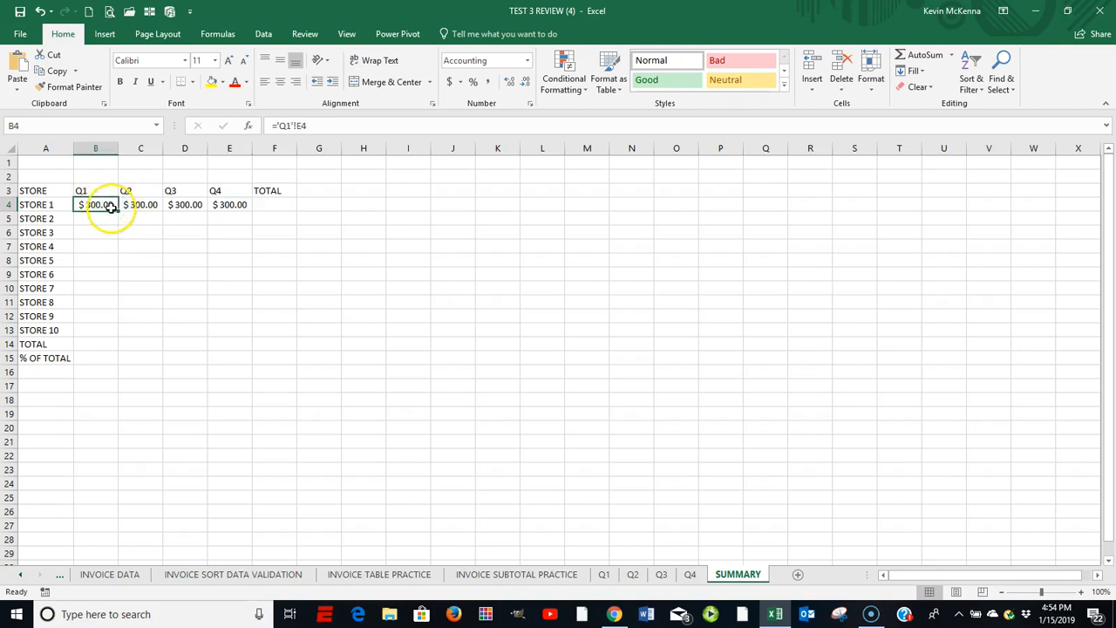
{"action": "left_click_drag", "start_coordinate": [117, 210], "coordinate": [104, 331]}
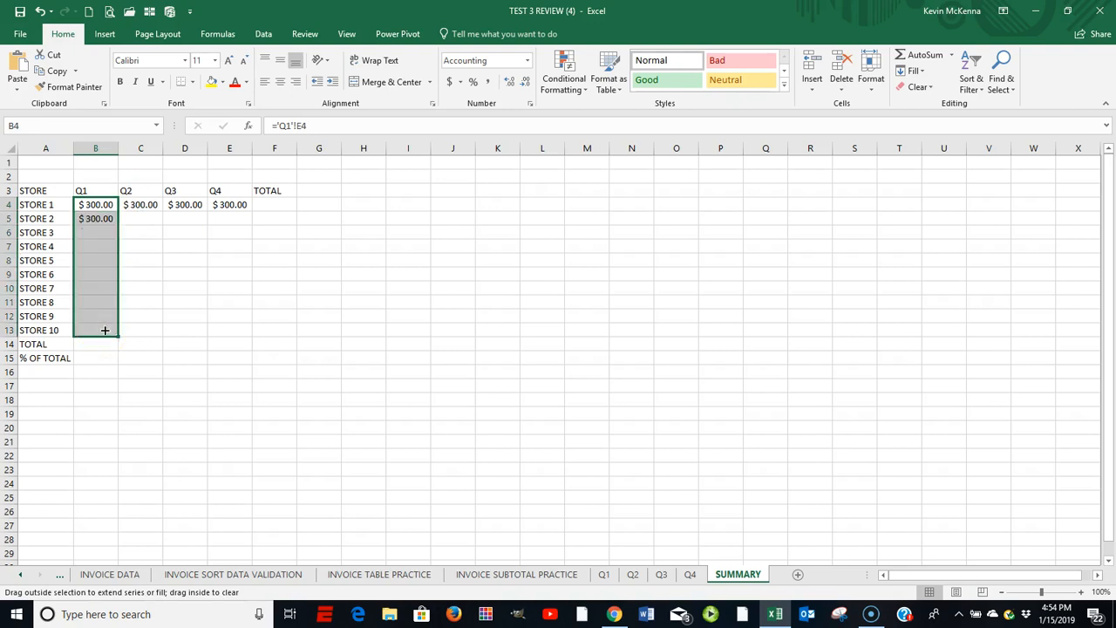
{"action": "left_click", "coordinate": [150, 203]}
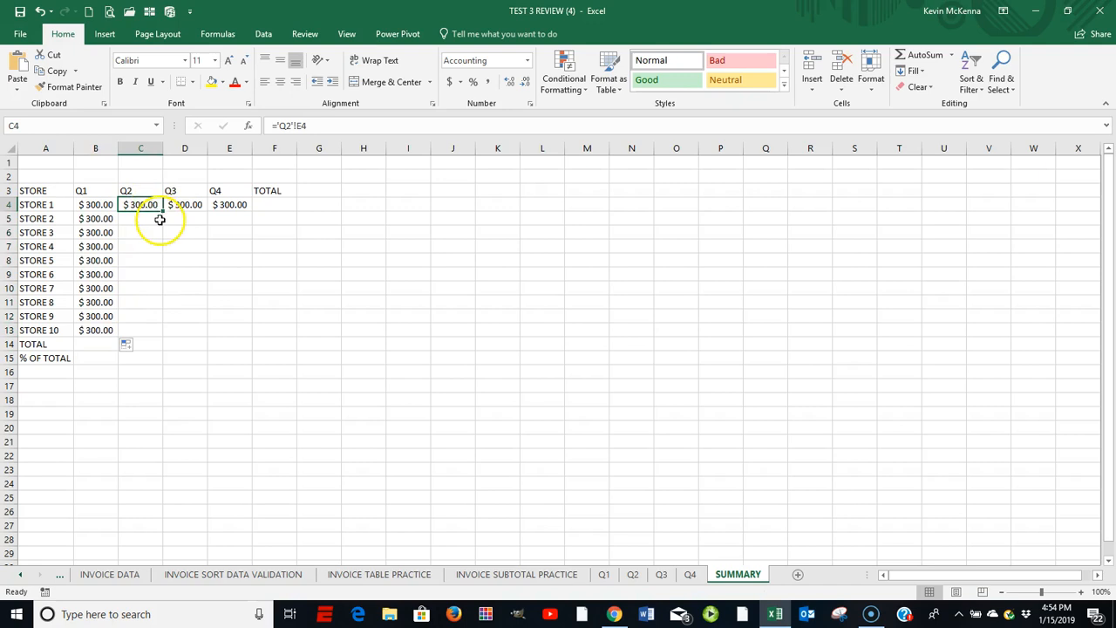
{"action": "left_click_drag", "start_coordinate": [163, 211], "coordinate": [150, 331]}
{"action": "left_click", "coordinate": [188, 205]}
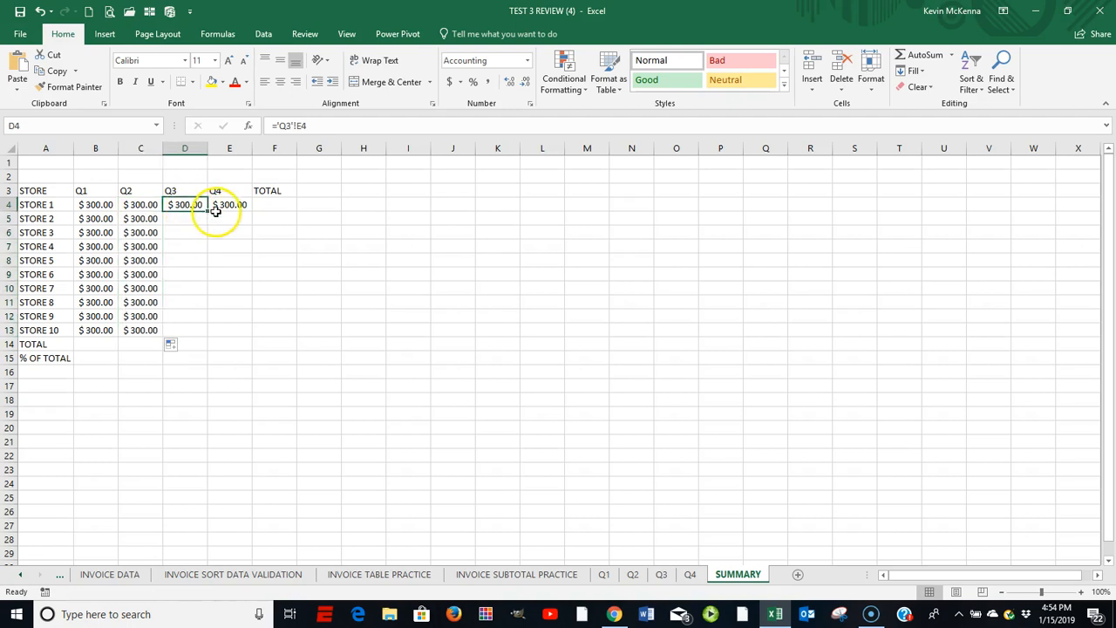
{"action": "left_click_drag", "start_coordinate": [207, 212], "coordinate": [198, 333]}
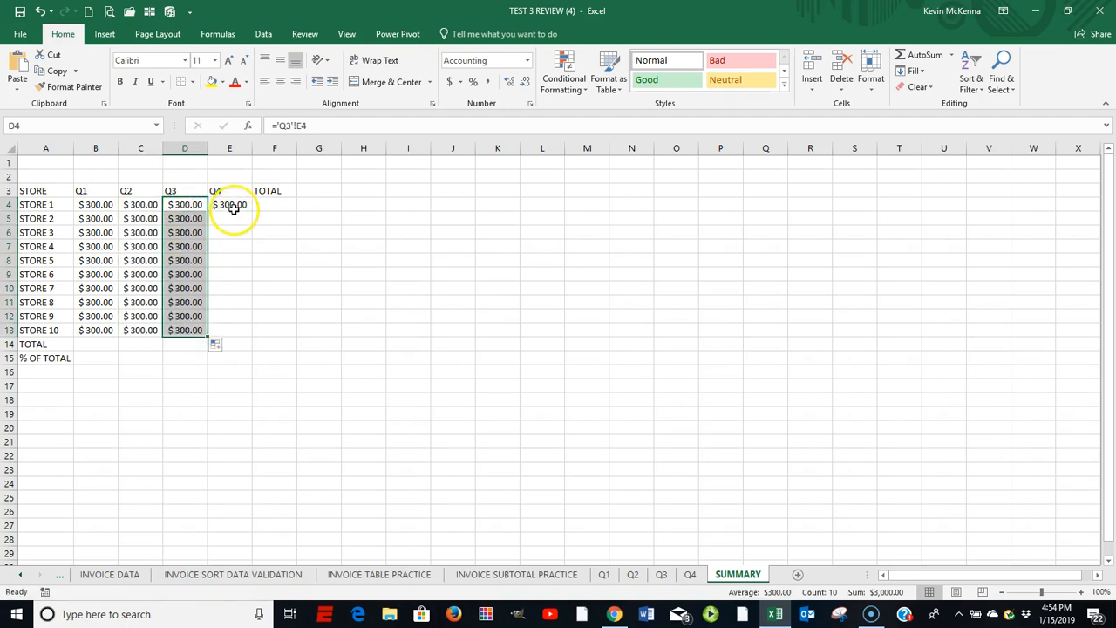
{"action": "left_click", "coordinate": [232, 206]}
{"action": "left_click_drag", "start_coordinate": [252, 212], "coordinate": [239, 335]}
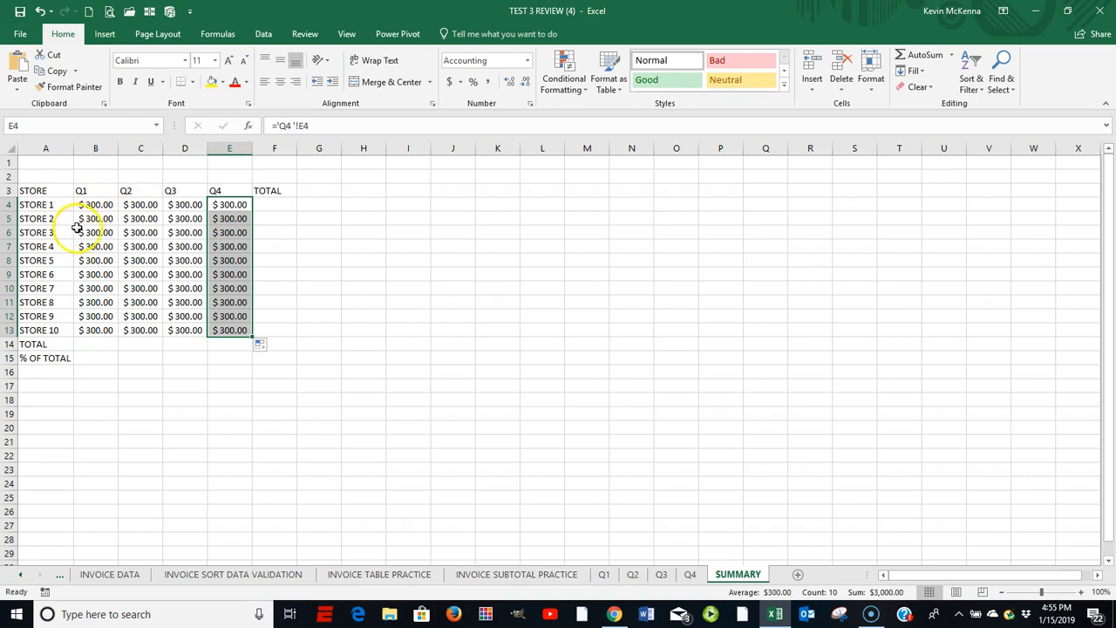
- Enter =AVERAGE(B4:B13) in B14 of the TOTAL row, check the formula, and copy it across to E14
{"action": "left_click", "coordinate": [93, 344]}
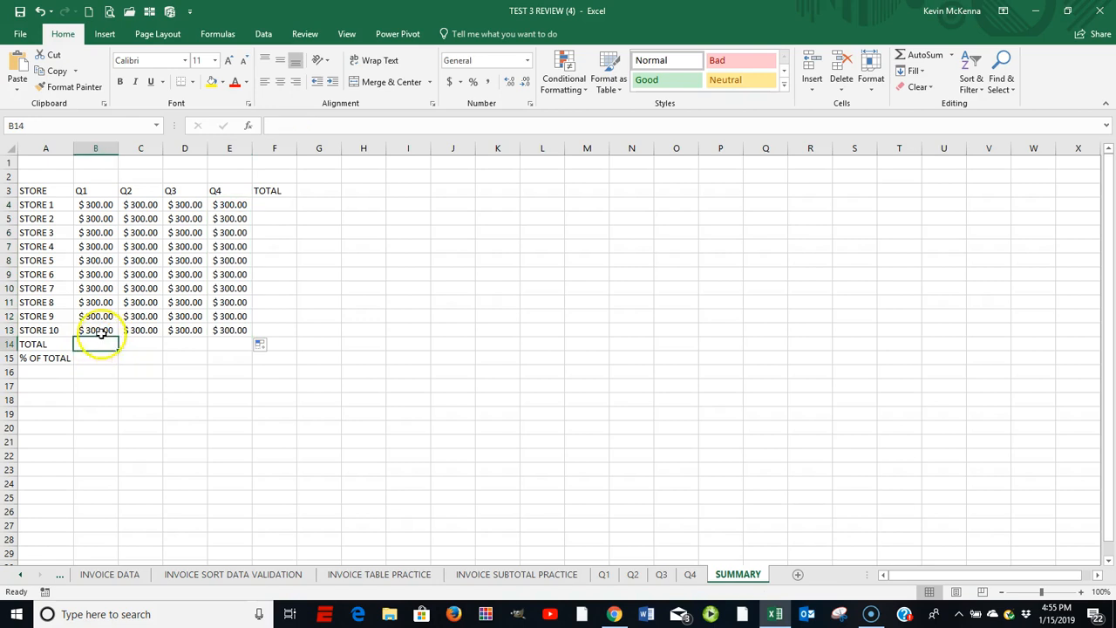
{"action": "left_click", "coordinate": [91, 204]}
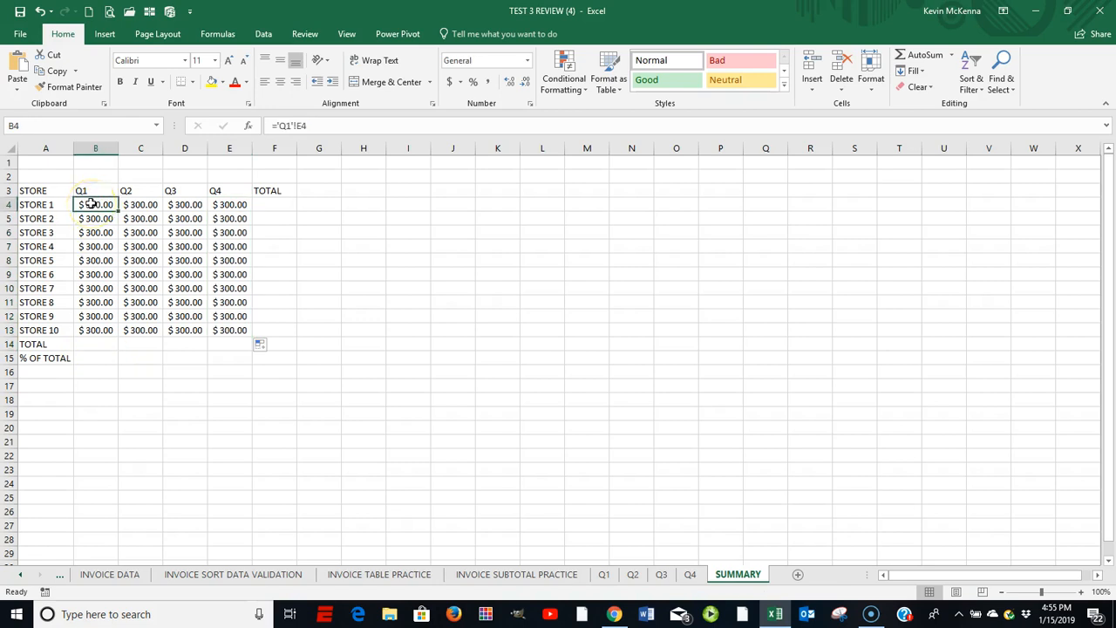
{"action": "left_click_drag", "start_coordinate": [91, 206], "coordinate": [96, 316]}
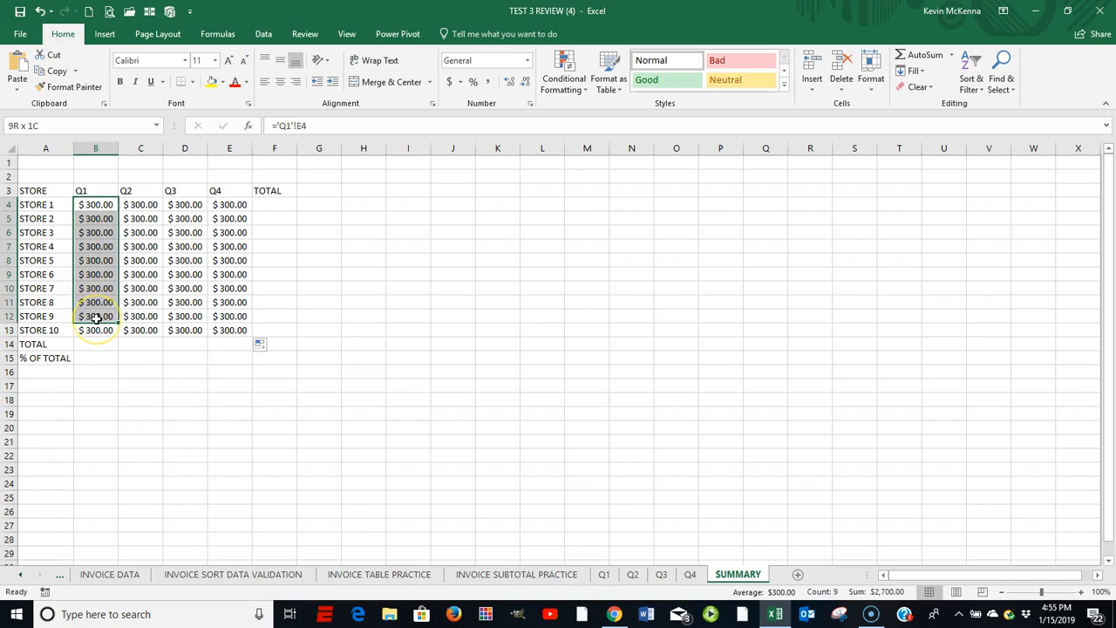
{"action": "left_click_drag", "start_coordinate": [96, 318], "coordinate": [96, 325]}
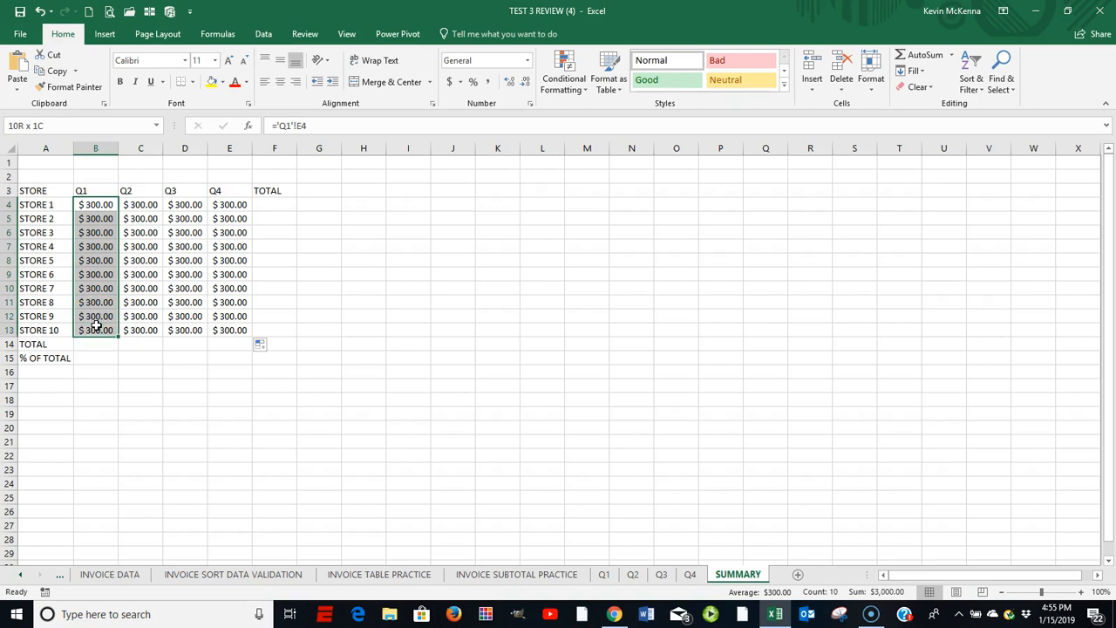
{"action": "left_click", "coordinate": [952, 56]}
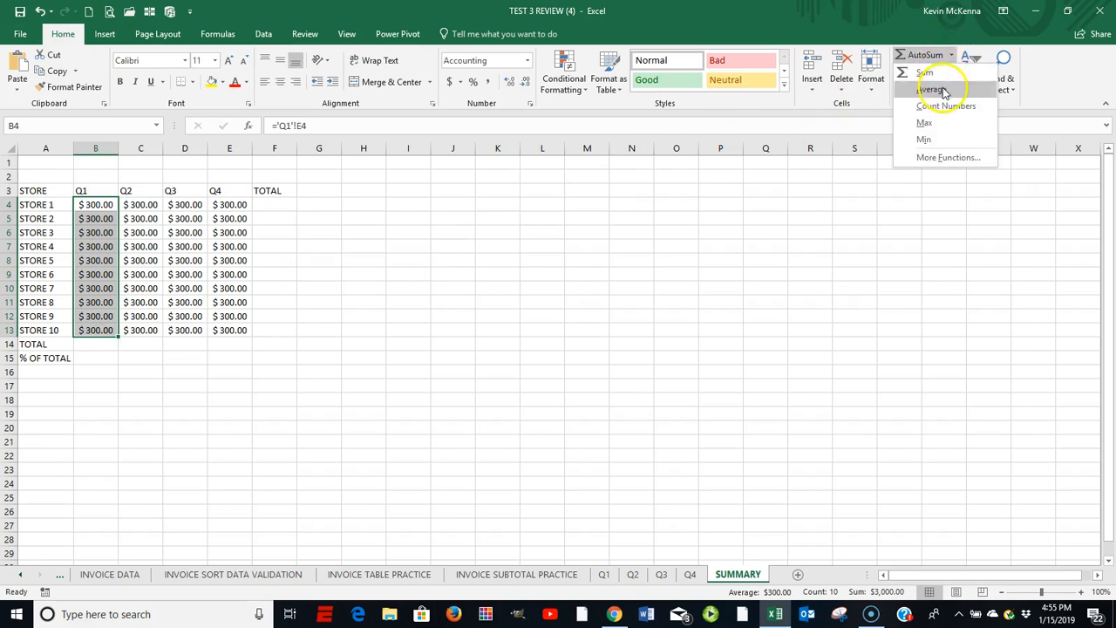
{"action": "left_click", "coordinate": [932, 89]}
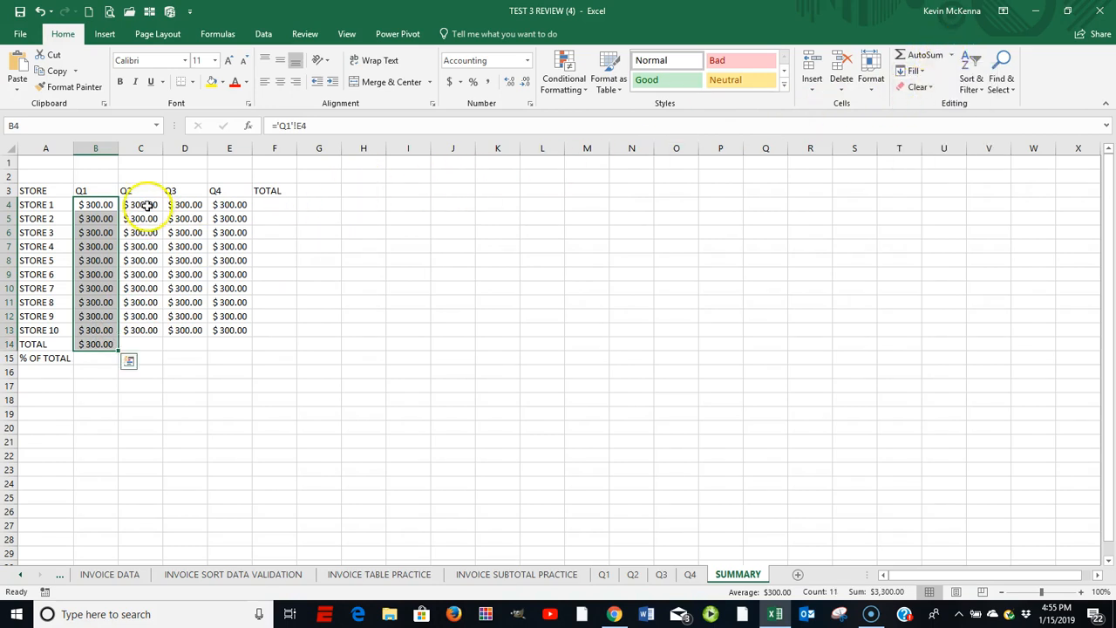
{"action": "left_click", "coordinate": [97, 344]}
{"action": "double_click", "coordinate": [97, 344]}
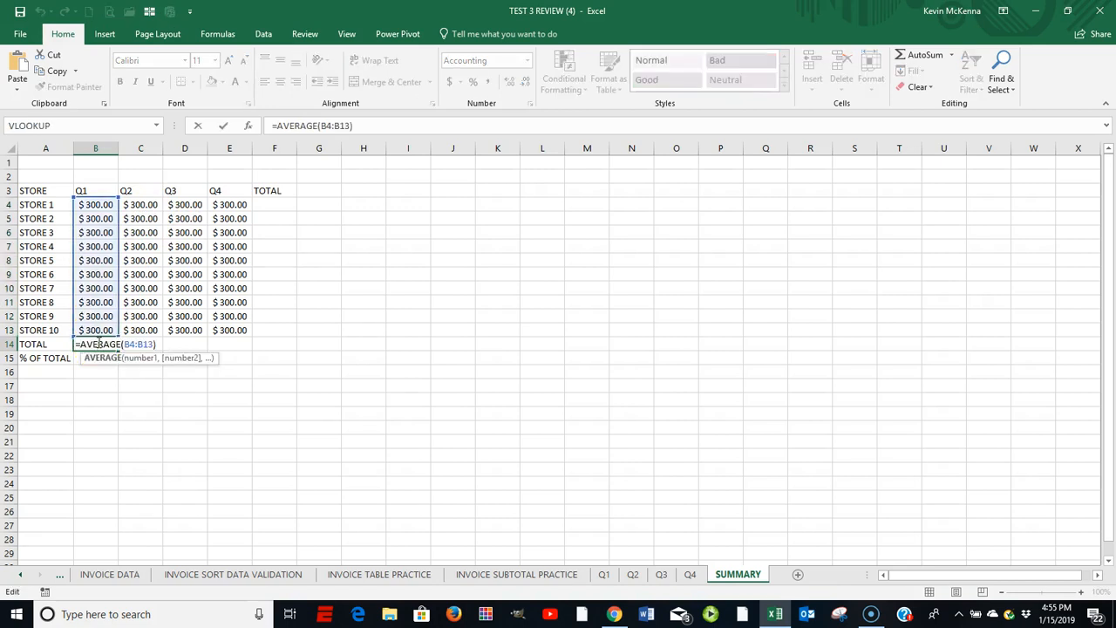
{"action": "key", "text": "Escape"}
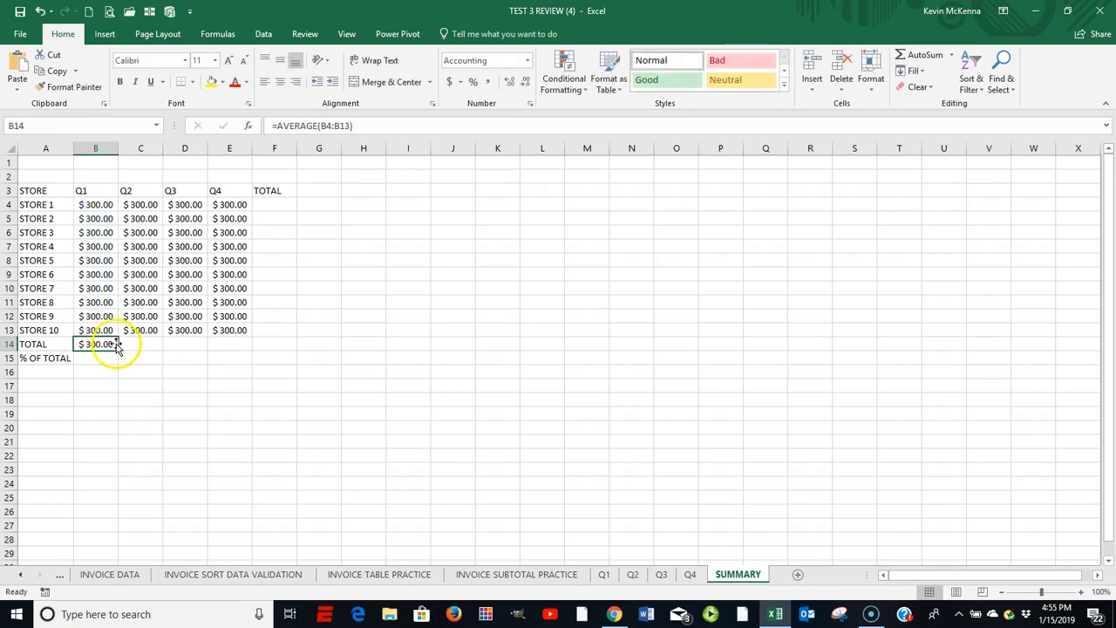
{"action": "left_click_drag", "start_coordinate": [118, 351], "coordinate": [239, 352]}
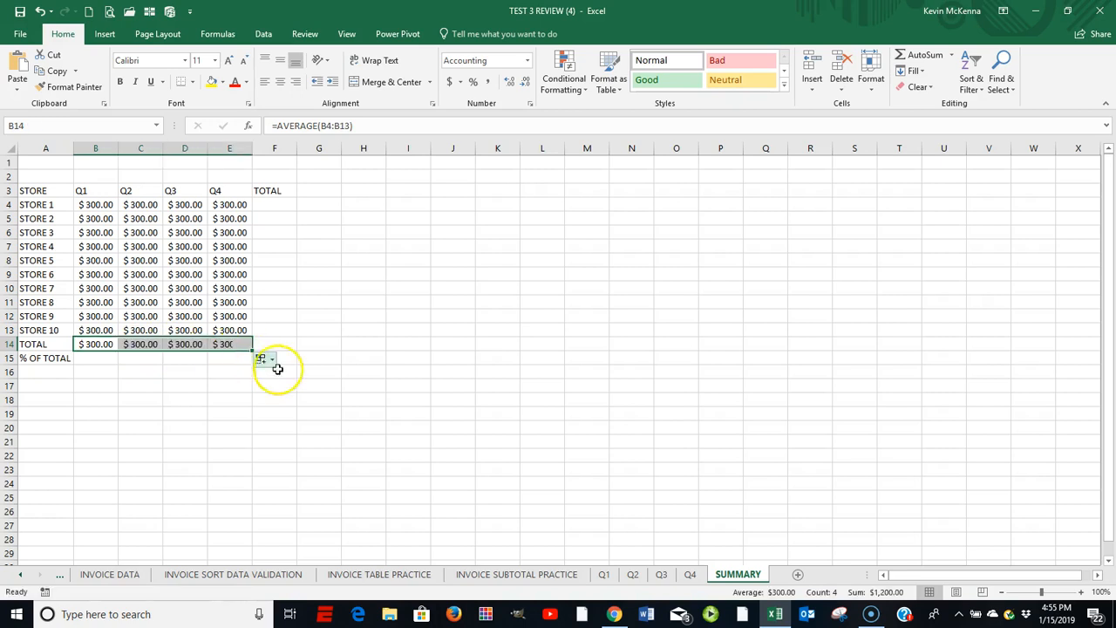
- Start selecting STORE 1's quarterly amounts from B4 for the row's TOTAL in F4
{"action": "left_click", "coordinate": [271, 203]}
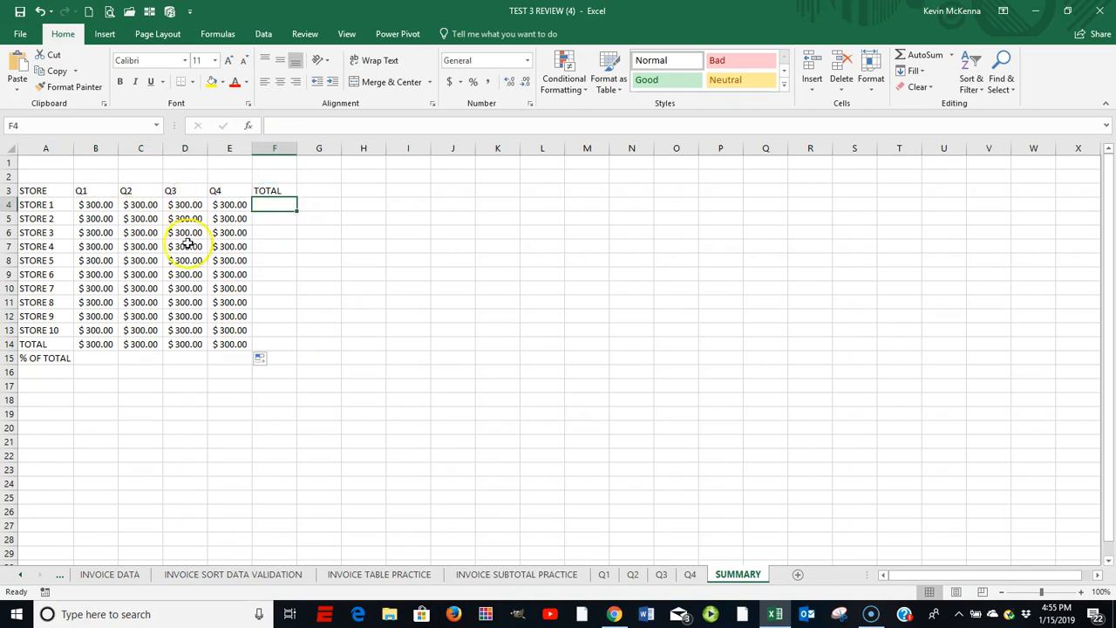
{"action": "left_click", "coordinate": [92, 205]}
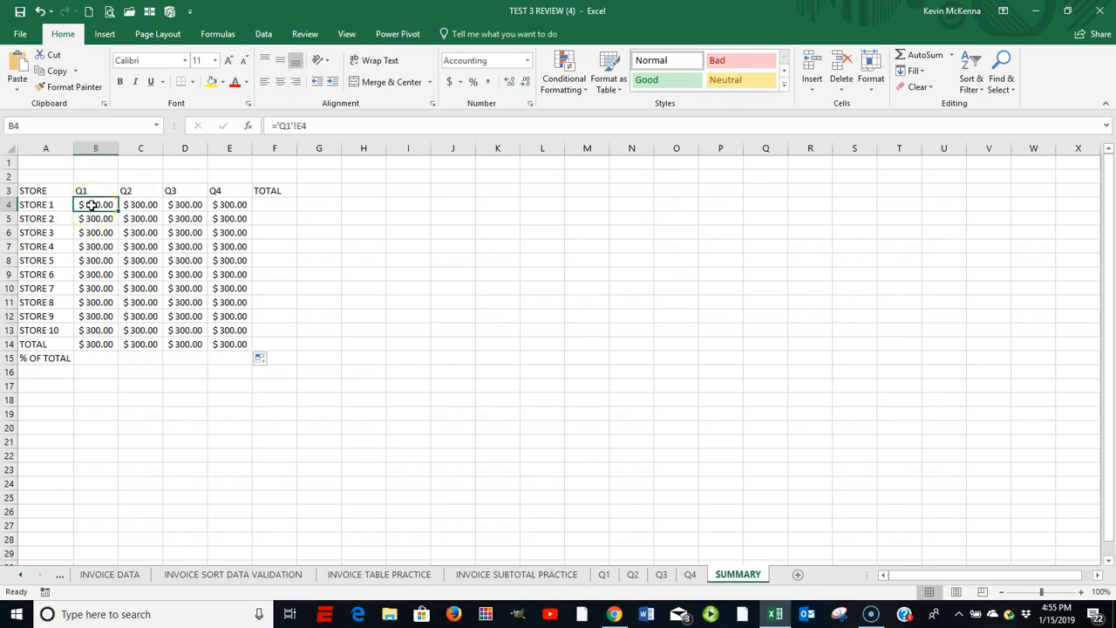